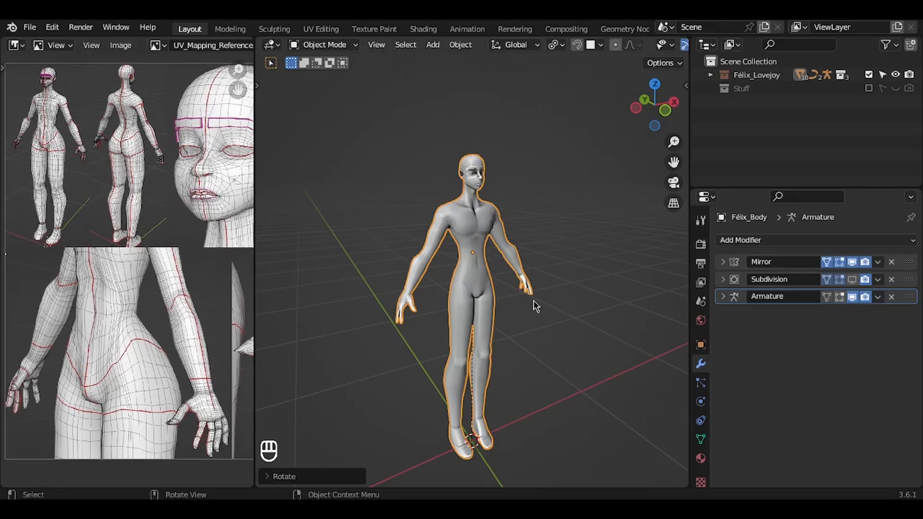
# Step: Put the Félix_Body mesh into Edit Mode with edge selection active
pyautogui.press('Tab')
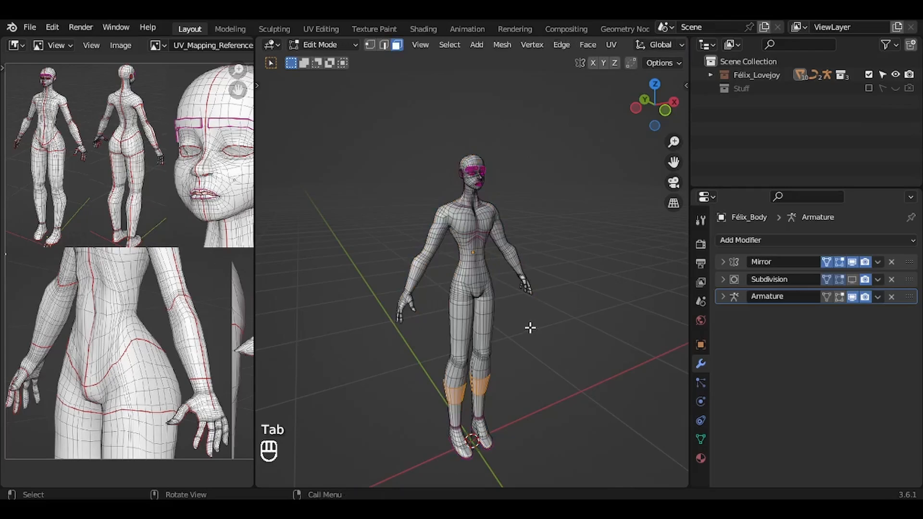
pyautogui.press('2')
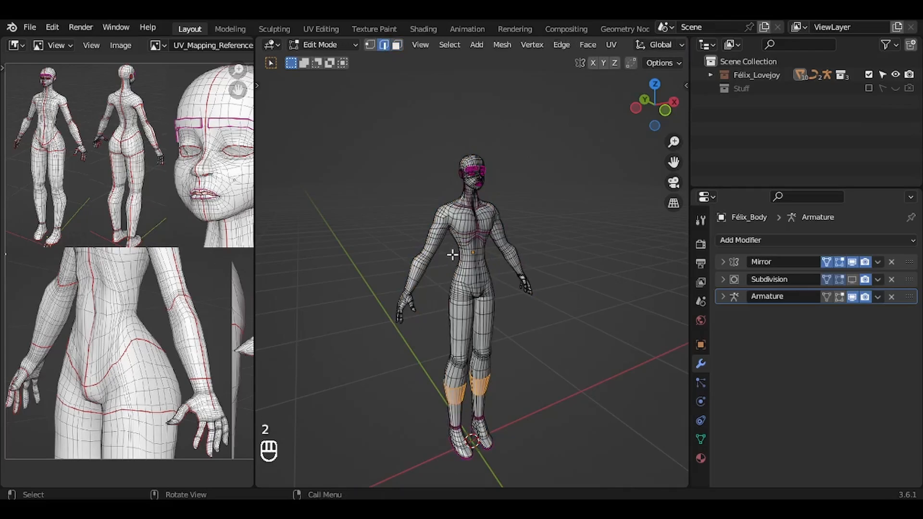
pyautogui.click(493, 202)
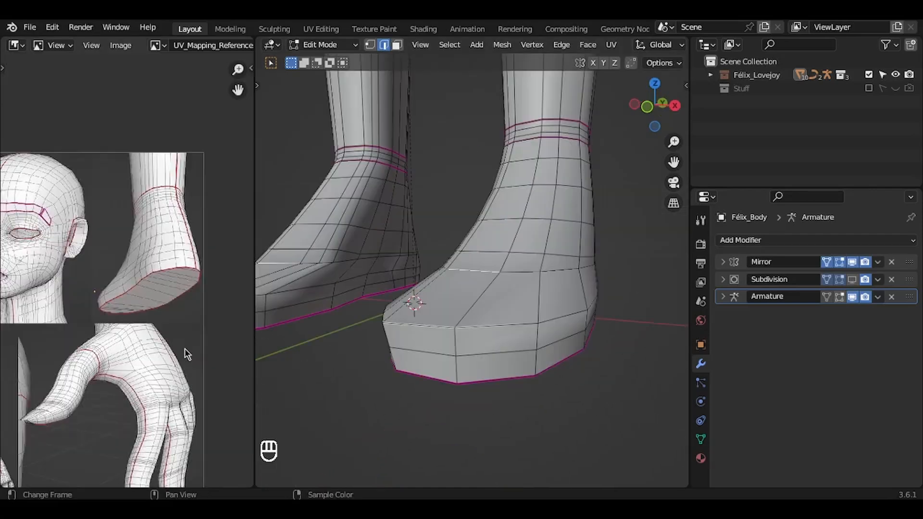
# Step: Select the complete edge outline around the sole of the foot, following the foot seams in the reference image
pyautogui.scroll(5, 181, 347)
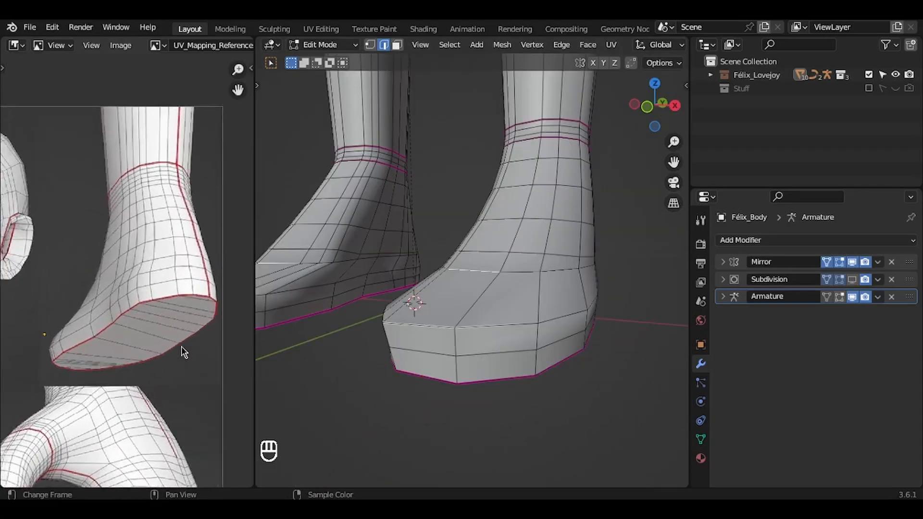
pyautogui.scroll(2, 180, 346)
pyautogui.moveTo(402, 299); pyautogui.dragTo(409, 313, button='middle')
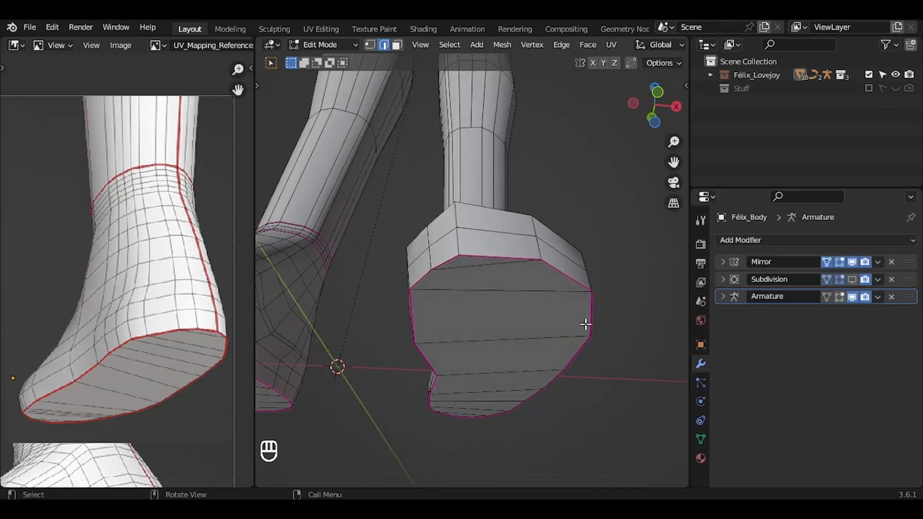
pyautogui.press('alt')
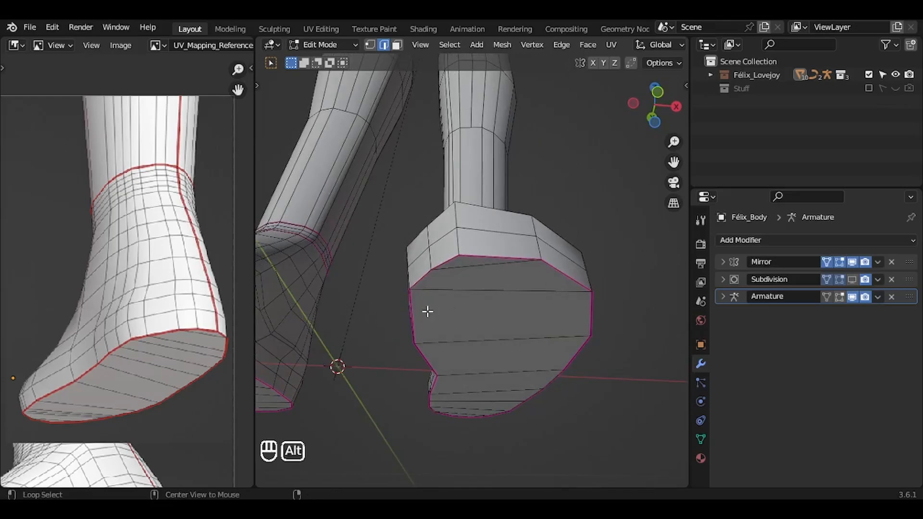
pyautogui.keyDown('alt'); pyautogui.click(415, 314); pyautogui.keyUp('alt')
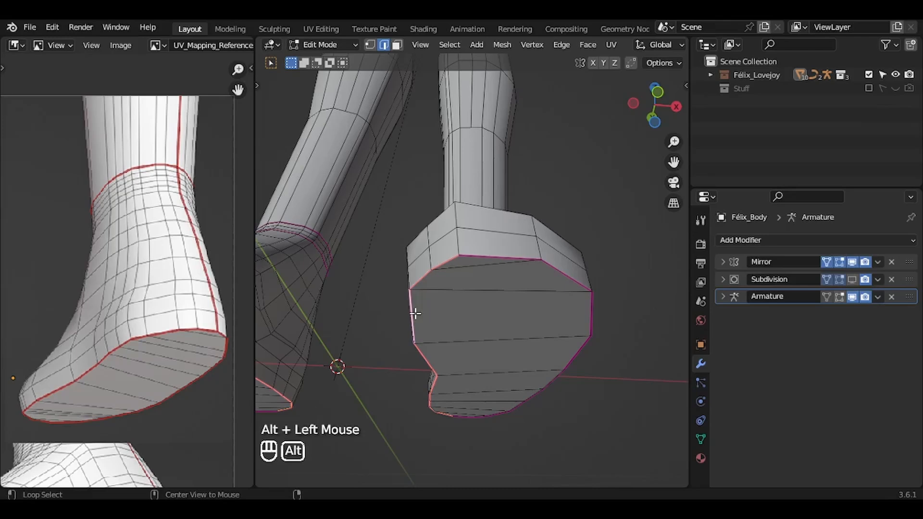
pyautogui.press('shift')
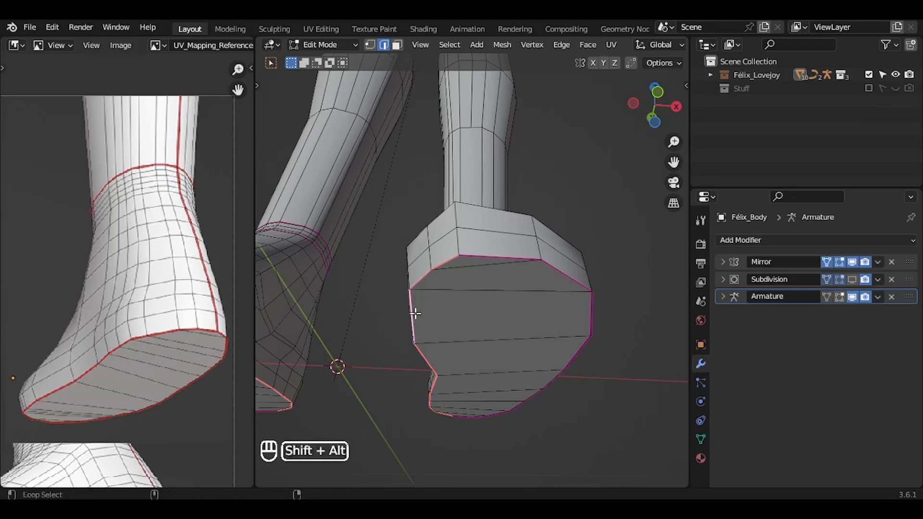
pyautogui.keyDown('alt'); pyautogui.keyDown('shift'); pyautogui.click(477, 249); pyautogui.keyUp('shift'); pyautogui.keyUp('alt')
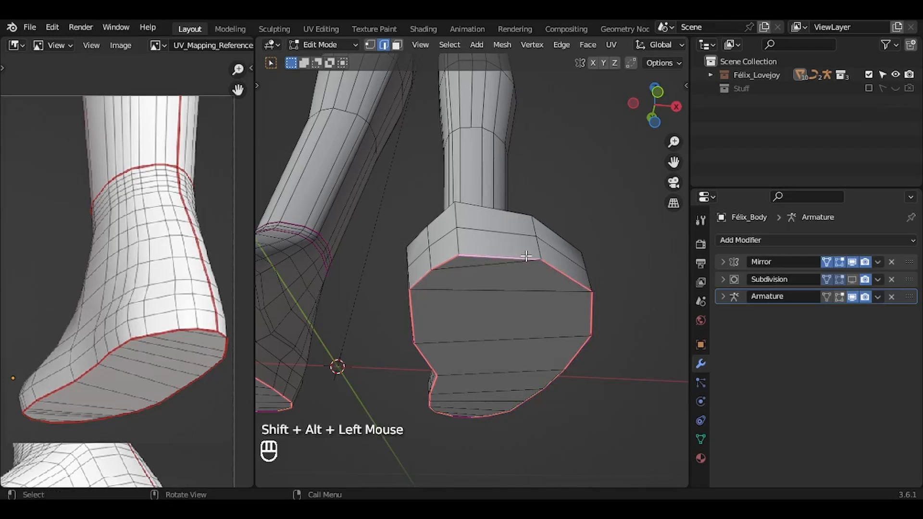
pyautogui.moveTo(526, 258); pyautogui.dragTo(489, 451, button='middle')
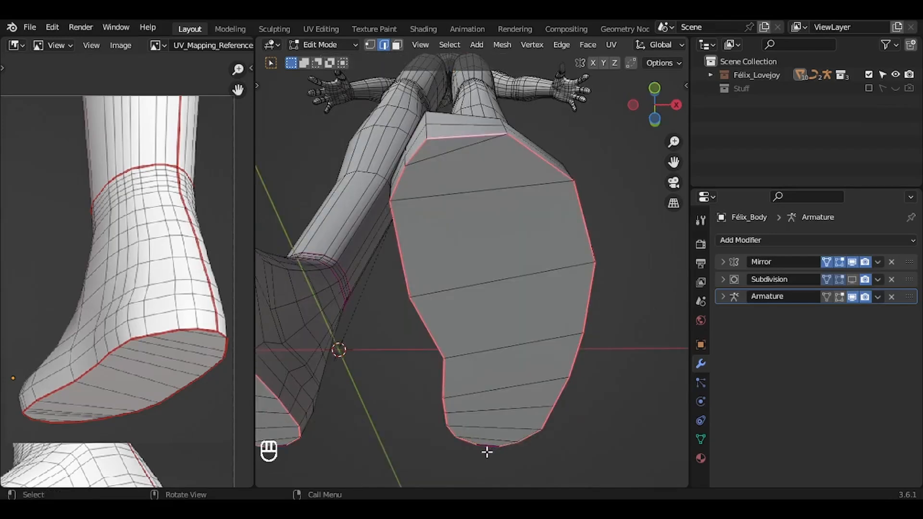
pyautogui.keyDown('alt'); pyautogui.keyDown('shift'); pyautogui.click(486, 451); pyautogui.keyUp('shift'); pyautogui.keyUp('alt')
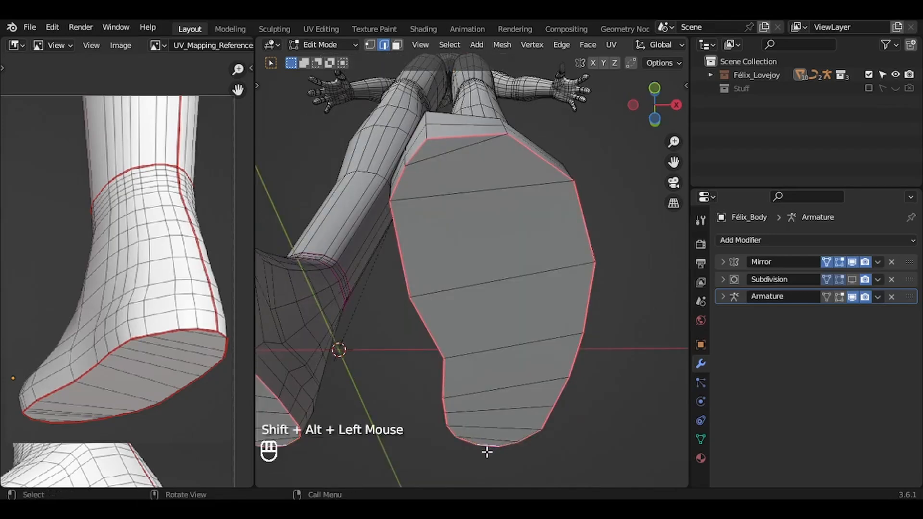
pyautogui.keyDown('ctrl'); pyautogui.scroll(-1, 487, 452); pyautogui.keyUp('ctrl')
pyautogui.moveTo(487, 452); pyautogui.dragTo(484, 446, button='middle')
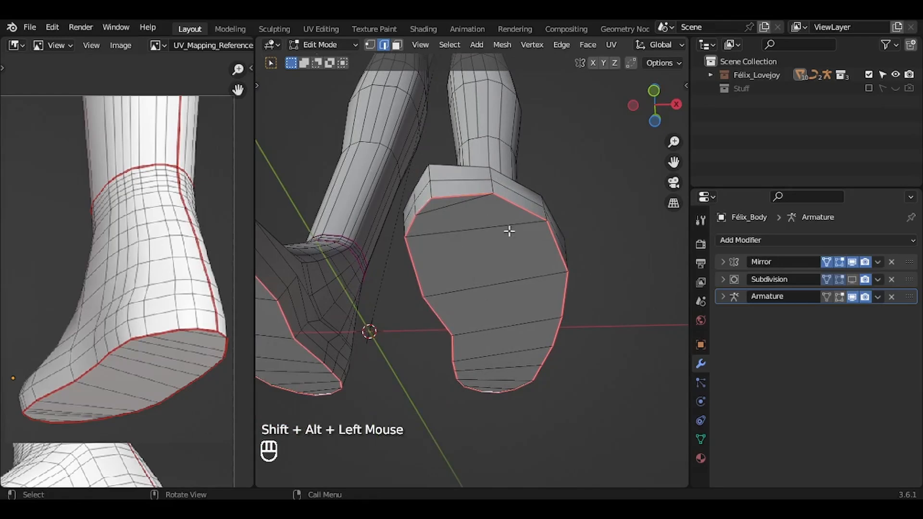
# Step: Turn off the Mirror modifier's viewport display and mark the selected sole outline as a UV seam
pyautogui.click(853, 263)
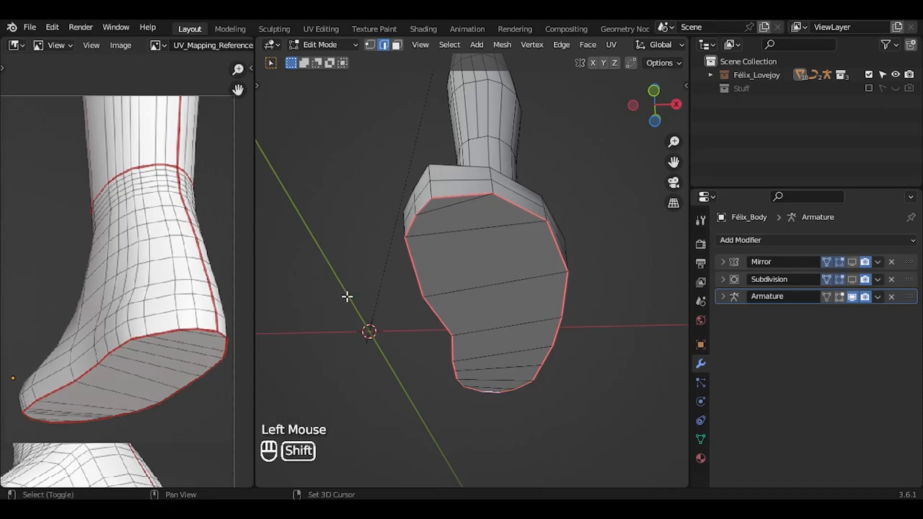
pyautogui.keyDown('shift'); pyautogui.moveTo(346, 297); pyautogui.dragTo(414, 267, button='middle'); pyautogui.keyUp('shift')
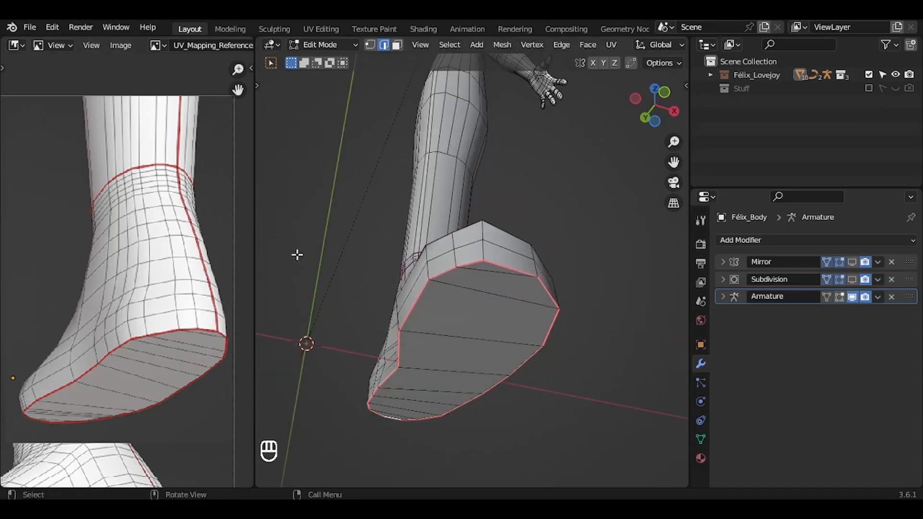
pyautogui.press('u')
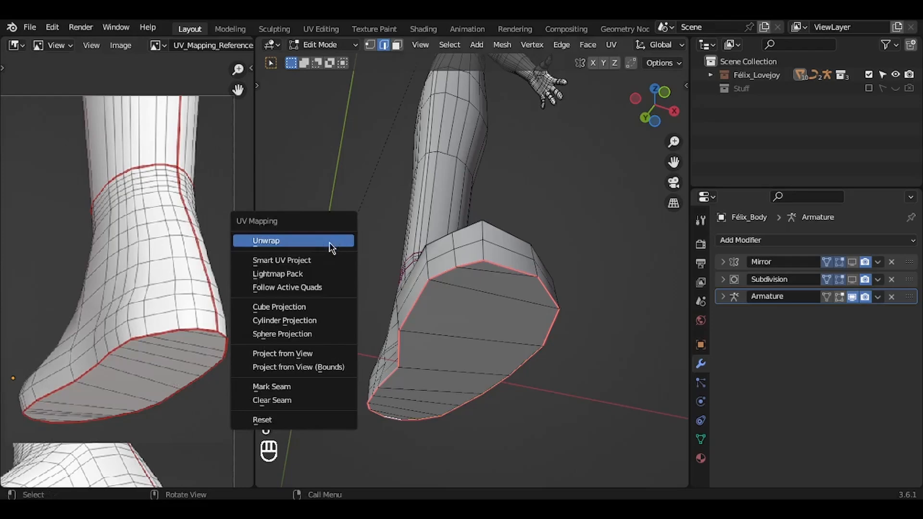
pyautogui.click(303, 386)
# Step: Select the upper horizontal edge loop around the ankle and mark it as a UV seam
pyautogui.moveTo(593, 334); pyautogui.dragTo(413, 335, button='middle')
pyautogui.moveTo(457, 299); pyautogui.dragTo(456, 298, button='middle')
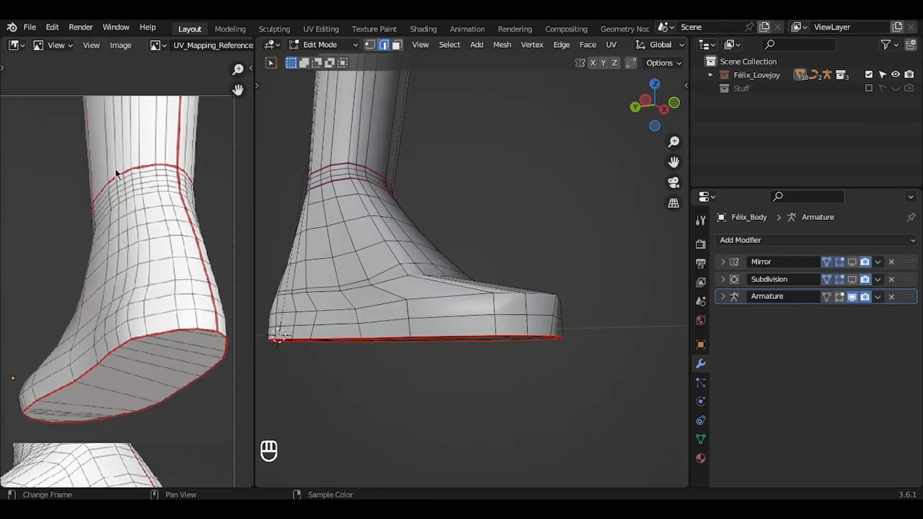
pyautogui.moveTo(368, 183); pyautogui.dragTo(370, 183, button='middle')
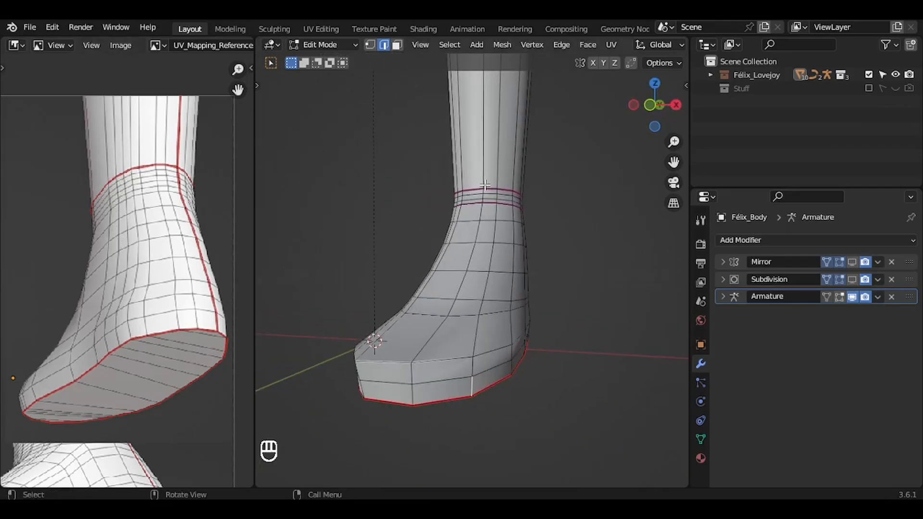
pyautogui.press('KP_Decimal')
pyautogui.keyDown('ctrl'); pyautogui.moveTo(475, 185); pyautogui.dragTo(476, 187, button='middle'); pyautogui.keyUp('ctrl')
pyautogui.moveTo(475, 186)
pyautogui.keyDown('shift'); pyautogui.mouseDown(button='middle')
pyautogui.moveTo(366, 186)
pyautogui.moveTo(475, 201)
pyautogui.mouseUp(button='middle'); pyautogui.keyUp('shift')
pyautogui.keyDown('alt'); pyautogui.click(454, 270); pyautogui.keyUp('alt')
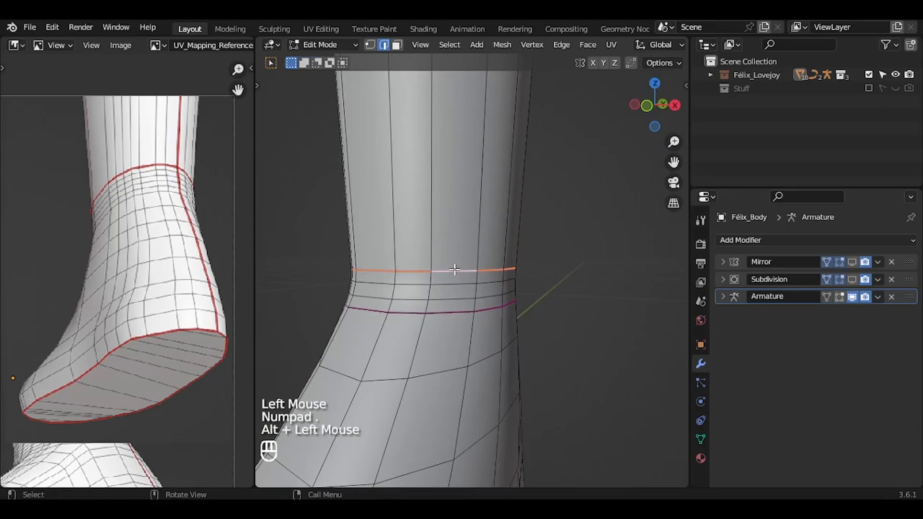
pyautogui.moveTo(454, 270); pyautogui.dragTo(454, 269, button='middle')
pyautogui.press('KP_Decimal')
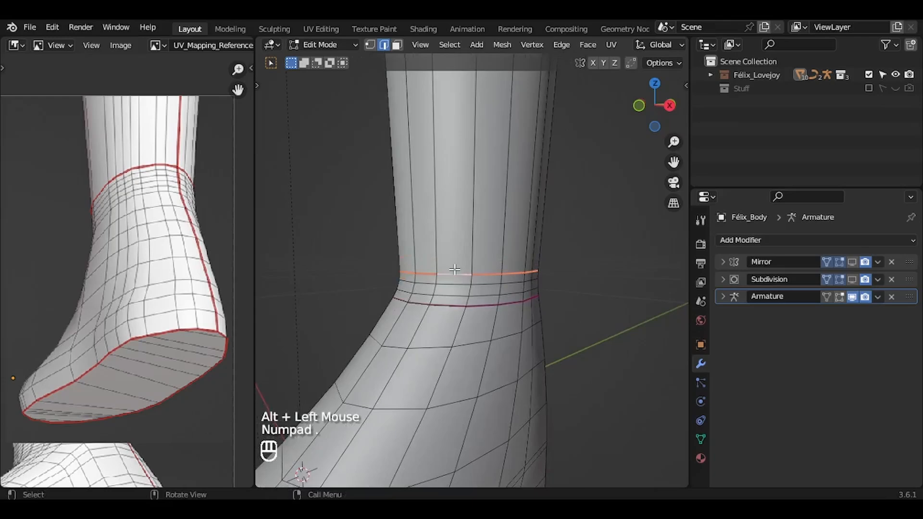
pyautogui.press('u')
pyautogui.click(417, 270)
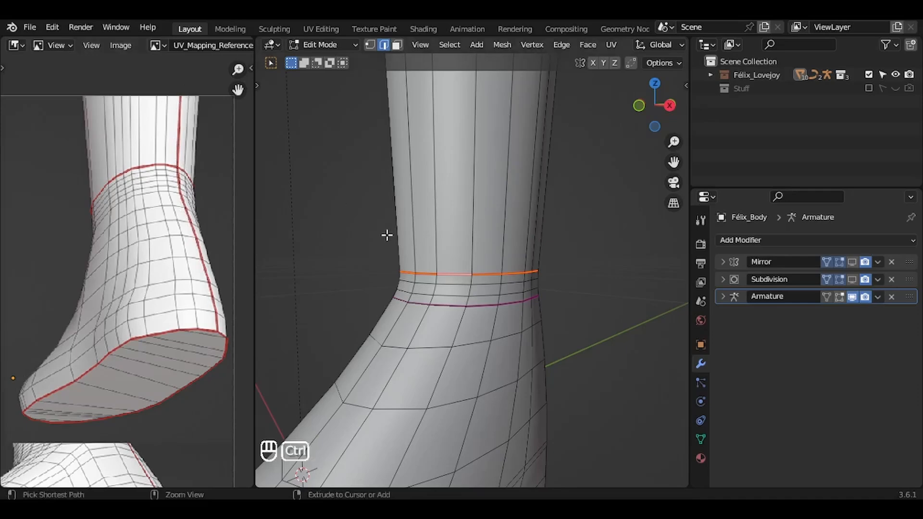
# Step: Try selecting the whole vertical edge loop along the back of the leg and follow it up to the torso
pyautogui.keyDown('ctrl'); pyautogui.moveTo(387, 235); pyautogui.dragTo(386, 310, button='middle'); pyautogui.keyUp('ctrl')
pyautogui.moveTo(386, 235)
pyautogui.mouseDown(button='middle')
pyautogui.moveTo(363, 235)
pyautogui.moveTo(387, 270)
pyautogui.moveTo(418, 237)
pyautogui.moveTo(447, 238)
pyautogui.moveTo(386, 221)
pyautogui.moveTo(386, 234)
pyautogui.mouseUp(button='middle')
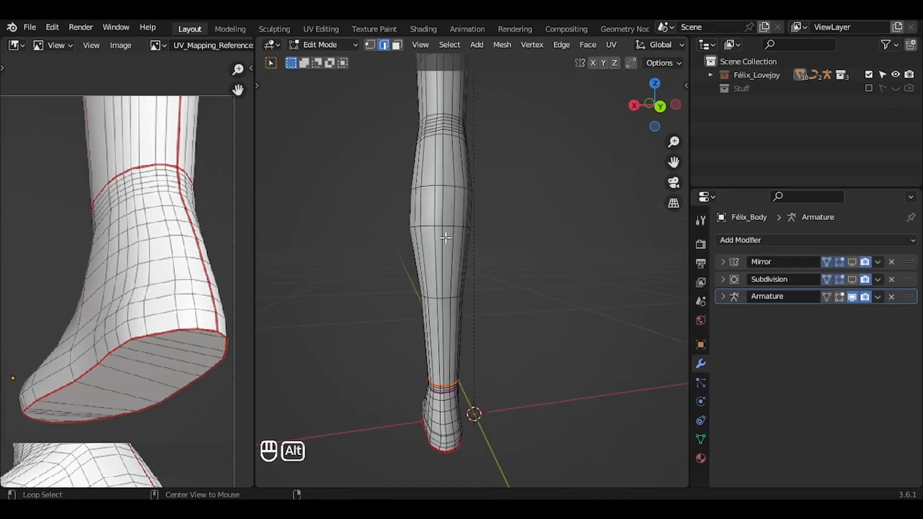
pyautogui.keyDown('alt'); pyautogui.click(442, 182); pyautogui.keyUp('alt')
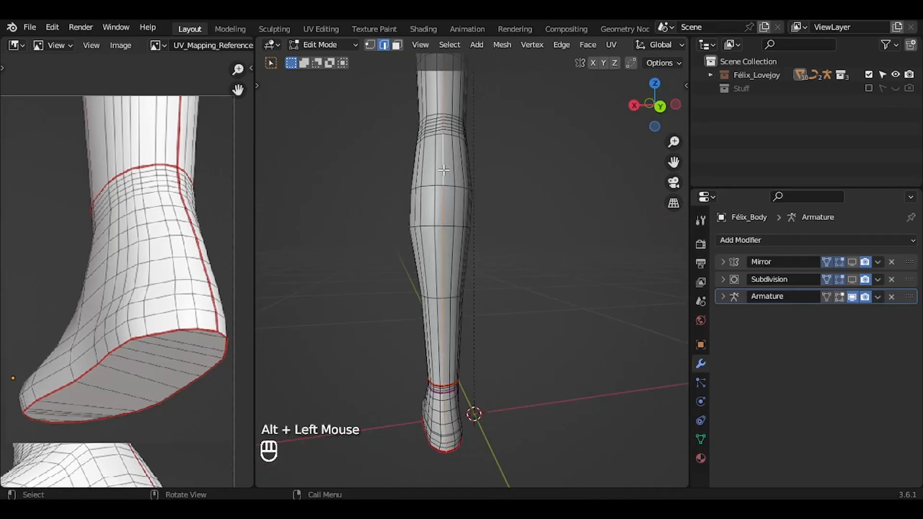
pyautogui.moveTo(442, 178); pyautogui.dragTo(444, 155, button='middle')
pyautogui.keyDown('shift'); pyautogui.moveTo(444, 171); pyautogui.dragTo(434, 308, button='middle'); pyautogui.keyUp('shift')
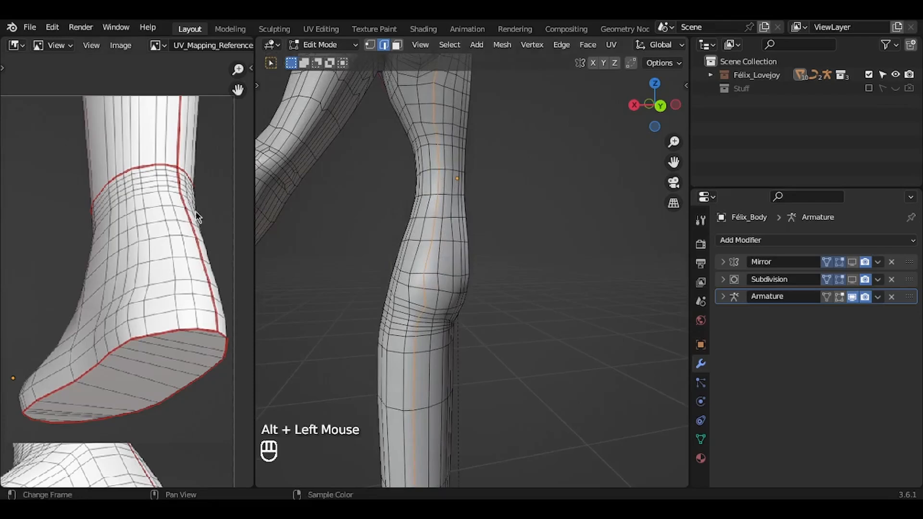
# Step: Examine the back view in the reference image for the seam placement on the legs, buttocks and back
pyautogui.scroll(-5, 177, 212)
pyautogui.hscroll(-5, 177, 212)
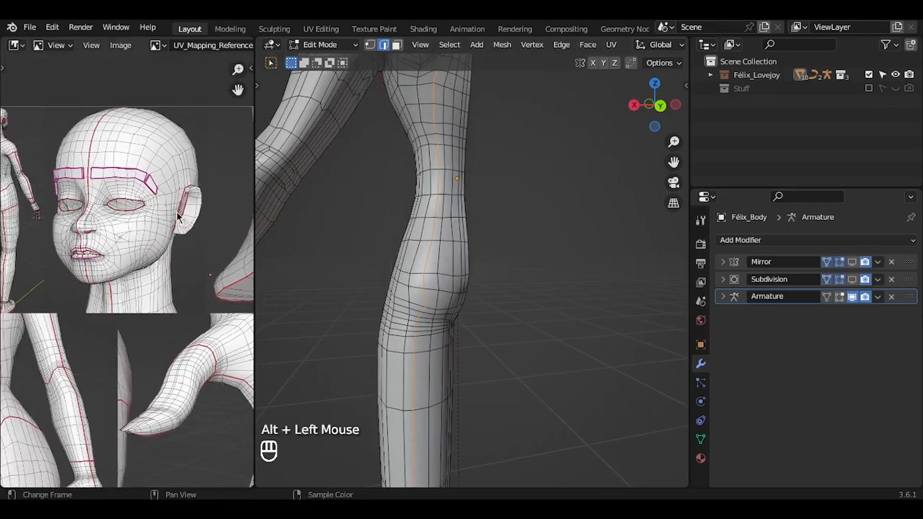
pyautogui.scroll(2, 177, 212)
pyautogui.hscroll(-5, 176, 211)
pyautogui.scroll(4, 177, 211)
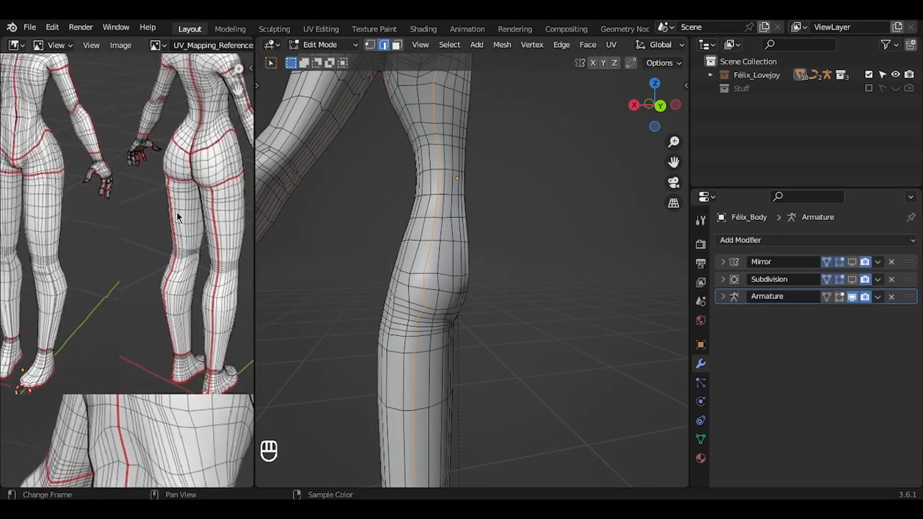
pyautogui.hscroll(3, 177, 211)
pyautogui.scroll(4, 177, 211)
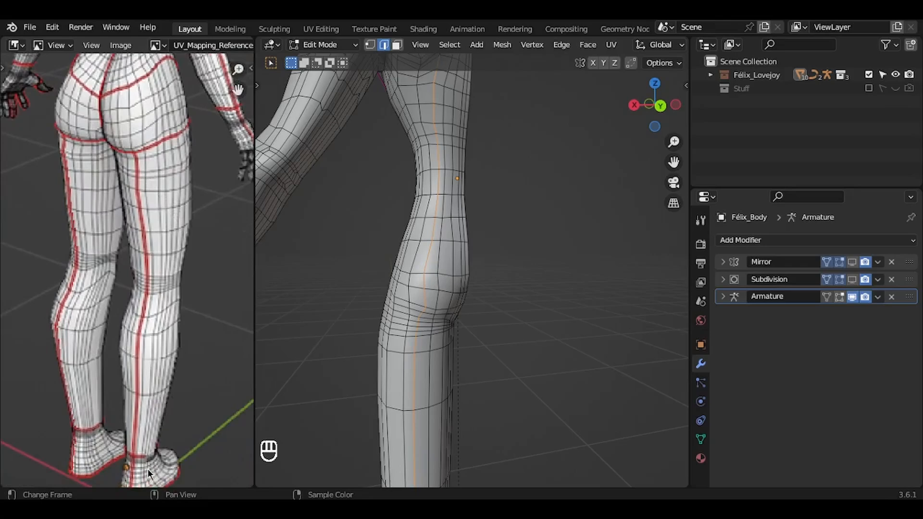
pyautogui.scroll(-3, 127, 142)
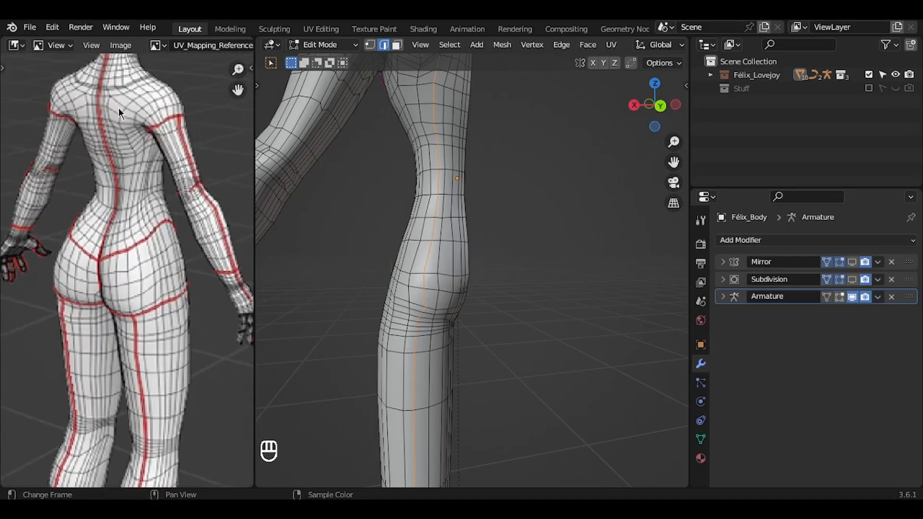
pyautogui.scroll(4, 148, 298)
pyautogui.scroll(-2, 148, 298)
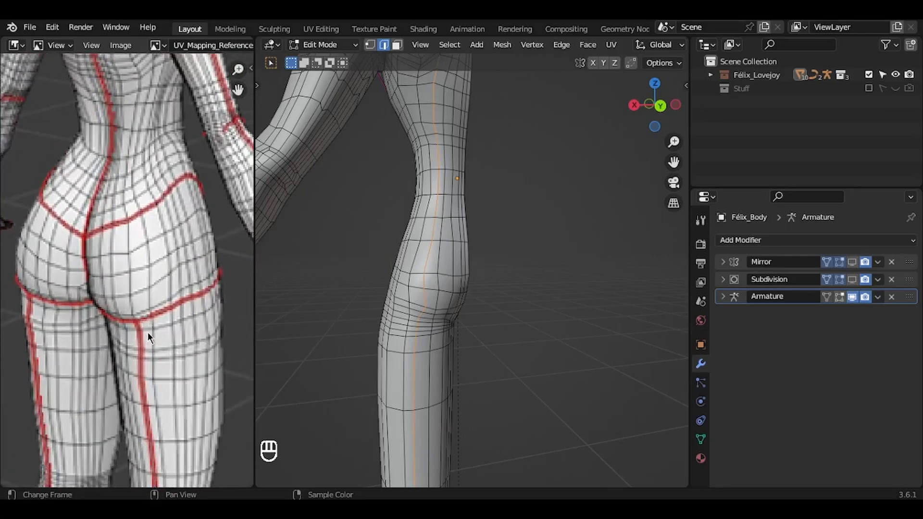
# Step: Select the shortest vertical edge path down the back of the leg, from just below the buttock to the ankle seam
pyautogui.moveTo(446, 280); pyautogui.dragTo(456, 280, button='middle')
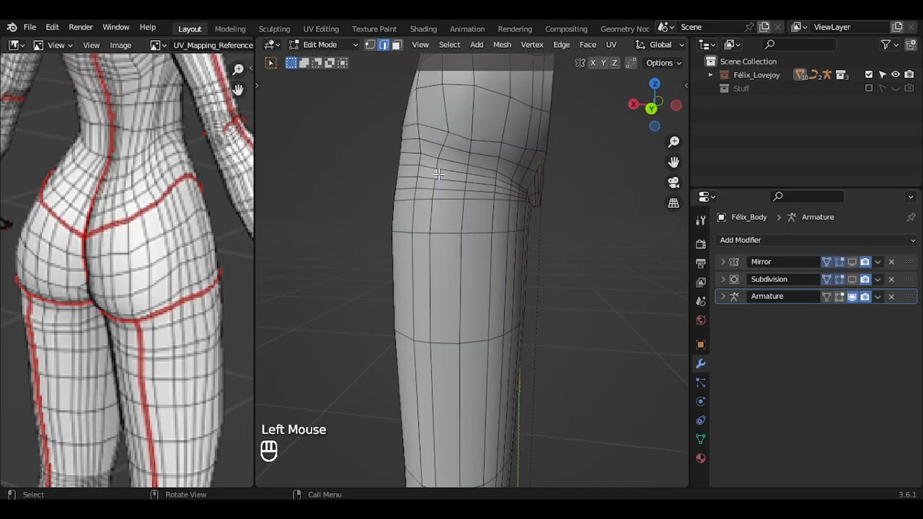
pyautogui.keyDown('shift'); pyautogui.scroll(-2, 439, 173); pyautogui.keyUp('shift')
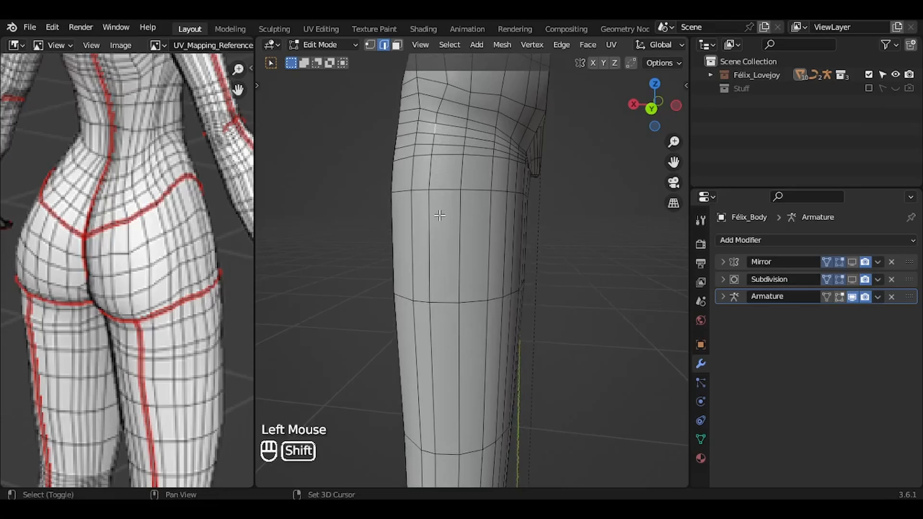
pyautogui.keyDown('ctrl'); pyautogui.keyDown('shift'); pyautogui.click(434, 341); pyautogui.keyUp('shift'); pyautogui.keyUp('ctrl')
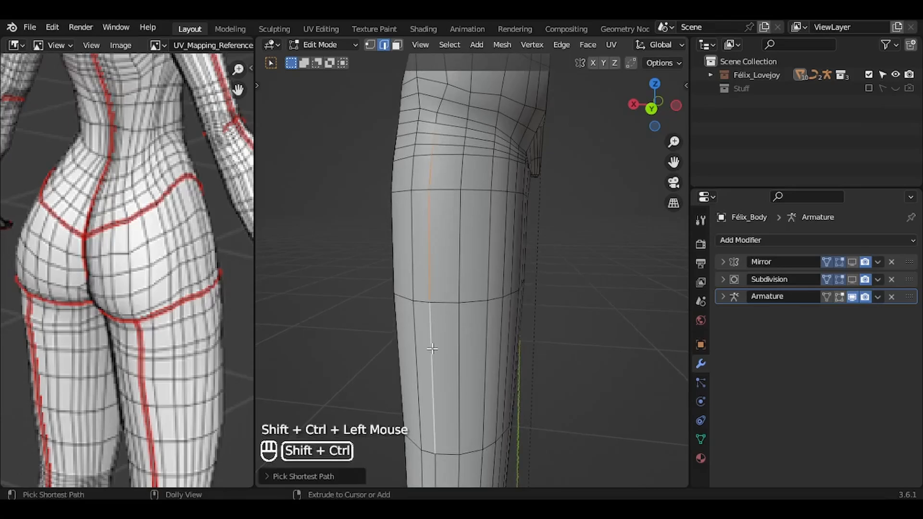
pyautogui.keyDown('shift'); pyautogui.scroll(-5, 433, 345); pyautogui.keyUp('shift')
pyautogui.keyDown('shift'); pyautogui.scroll(-8, 432, 348); pyautogui.keyUp('shift')
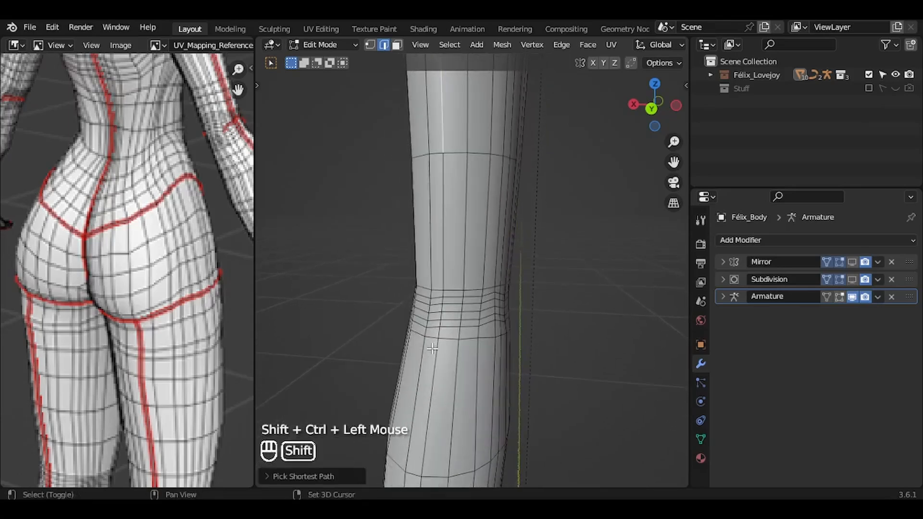
pyautogui.keyDown('ctrl'); pyautogui.keyDown('shift'); pyautogui.click(426, 371); pyautogui.keyUp('shift'); pyautogui.keyUp('ctrl')
pyautogui.keyDown('shift'); pyautogui.scroll(-10, 426, 371); pyautogui.keyUp('shift')
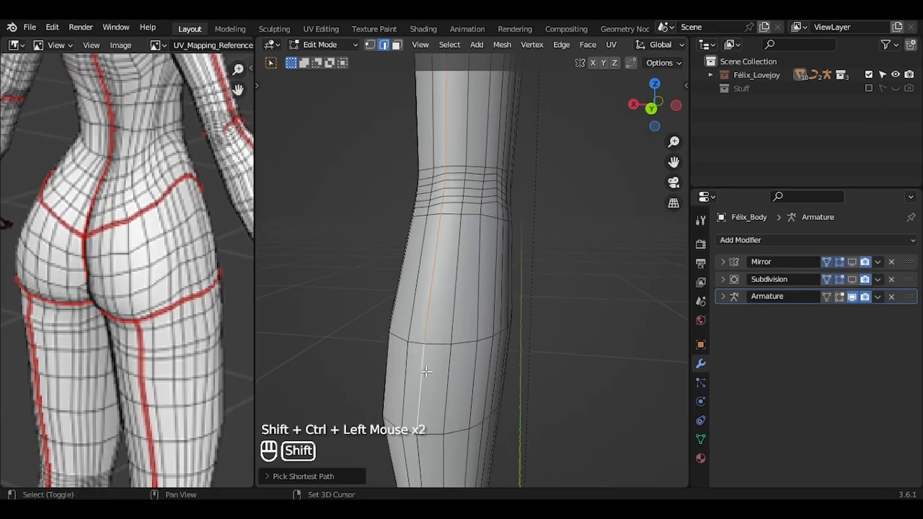
pyautogui.keyDown('ctrl'); pyautogui.keyDown('shift'); pyautogui.click(445, 309); pyautogui.keyUp('shift'); pyautogui.keyUp('ctrl')
pyautogui.keyDown('shift'); pyautogui.scroll(-8, 445, 310); pyautogui.keyUp('shift')
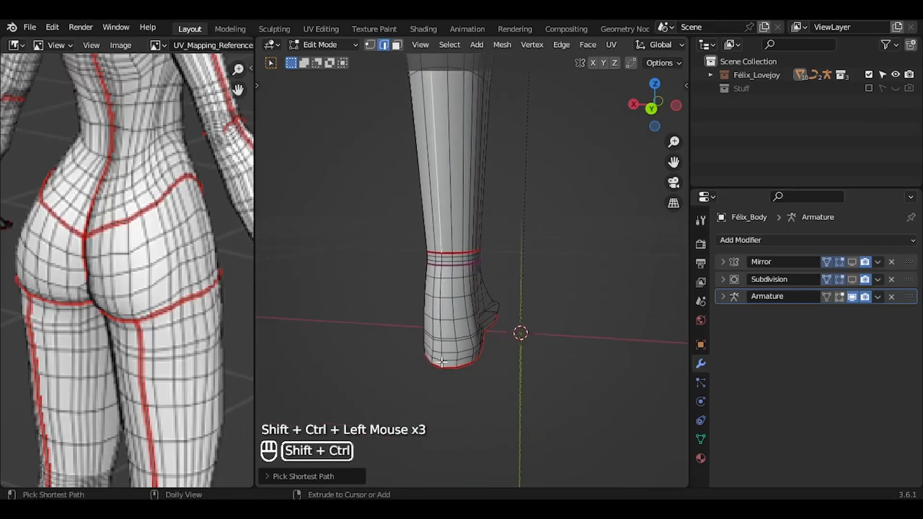
# Step: Try extending the edge path from the ankle down the heel to the sole seam, and undo that selection
pyautogui.keyDown('ctrl'); pyautogui.keyDown('shift'); pyautogui.click(441, 362); pyautogui.keyUp('shift'); pyautogui.keyUp('ctrl')
pyautogui.moveTo(441, 362); pyautogui.dragTo(453, 355, button='middle')
pyautogui.hotkey('ctrl', 'z')
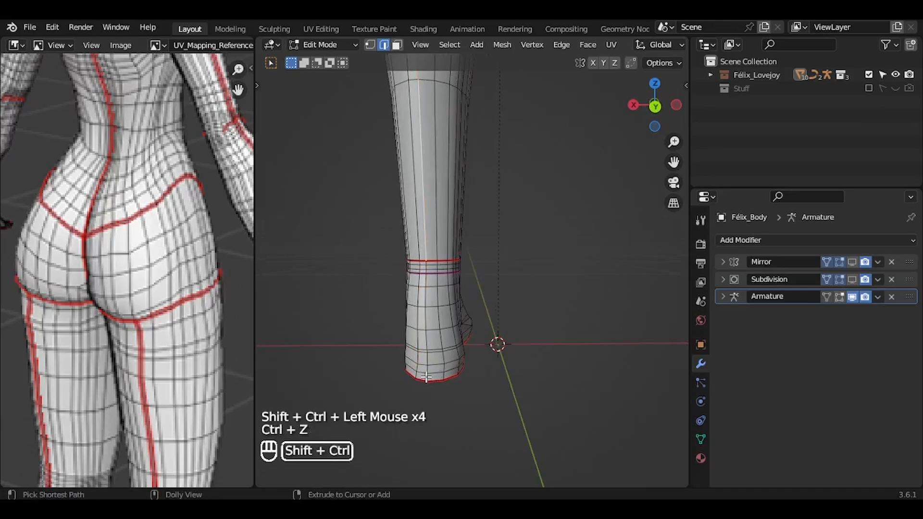
# Step: Extend the edge path from the ankle down the heel to the sole seam and mark the whole back-of-leg line as a seam
pyautogui.keyDown('ctrl'); pyautogui.keyDown('shift'); pyautogui.click(427, 378); pyautogui.keyUp('shift'); pyautogui.keyUp('ctrl')
pyautogui.keyDown('ctrl'); pyautogui.scroll(-6, 420, 194); pyautogui.keyUp('ctrl')
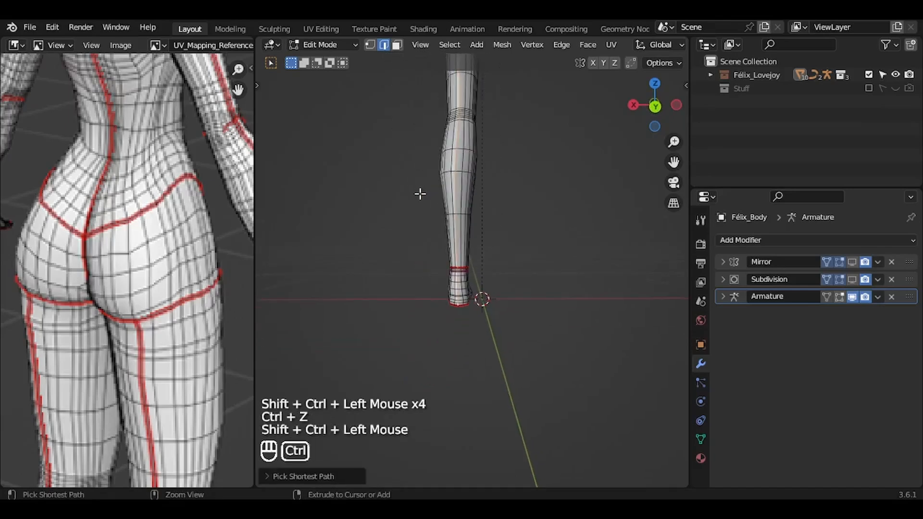
pyautogui.keyDown('shift'); pyautogui.scroll(5, 420, 194); pyautogui.keyUp('shift')
pyautogui.scroll(3, 420, 193)
pyautogui.keyDown('shift'); pyautogui.scroll(2, 420, 194); pyautogui.keyUp('shift')
pyautogui.keyDown('shift'); pyautogui.scroll(3, 420, 194); pyautogui.keyUp('shift')
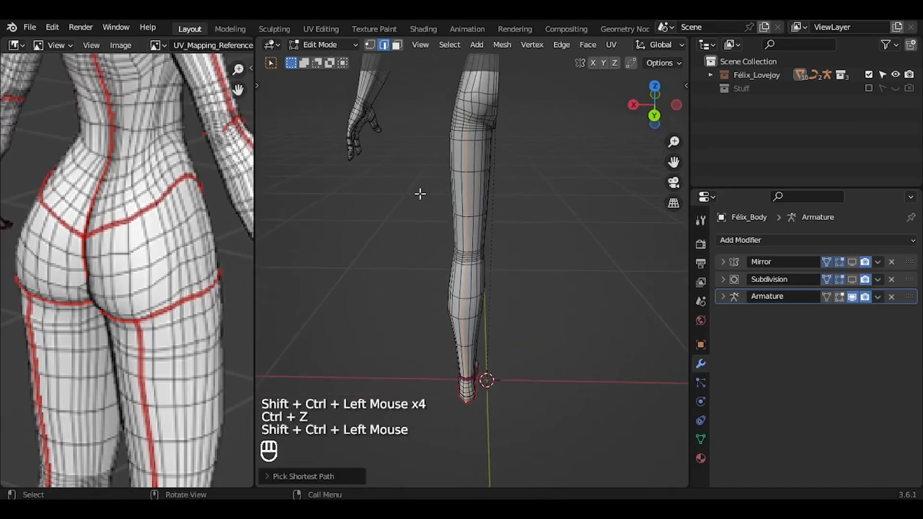
pyautogui.hscroll(-3, 420, 194)
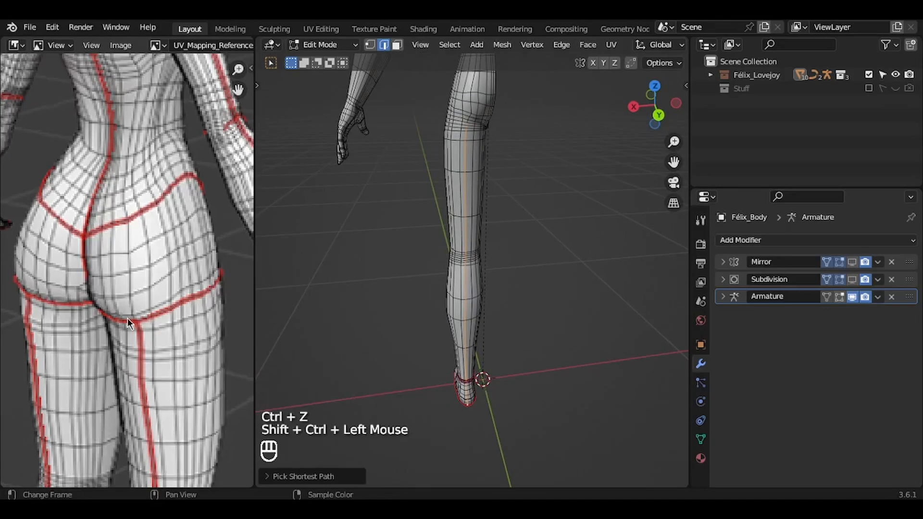
pyautogui.press('u')
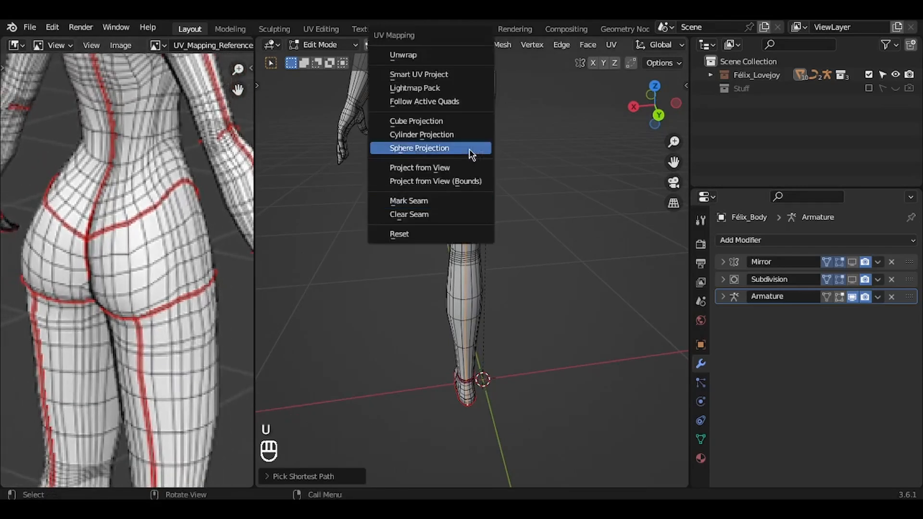
pyautogui.click(426, 201)
# Step: Select the edge loop running around the top of the thigh, just below the buttock, and mark it as a seam
pyautogui.keyDown('shift'); pyautogui.scroll(3, 525, 155); pyautogui.keyUp('shift')
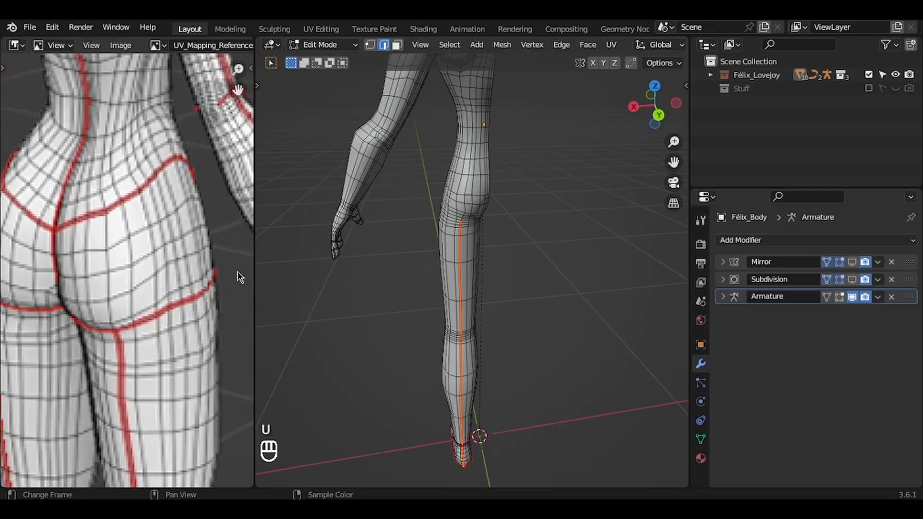
pyautogui.keyDown('shift'); pyautogui.click(449, 200); pyautogui.keyUp('shift')
pyautogui.press('KP_Decimal')
pyautogui.keyDown('shift'); pyautogui.hscroll(4, 452, 214); pyautogui.keyUp('shift')
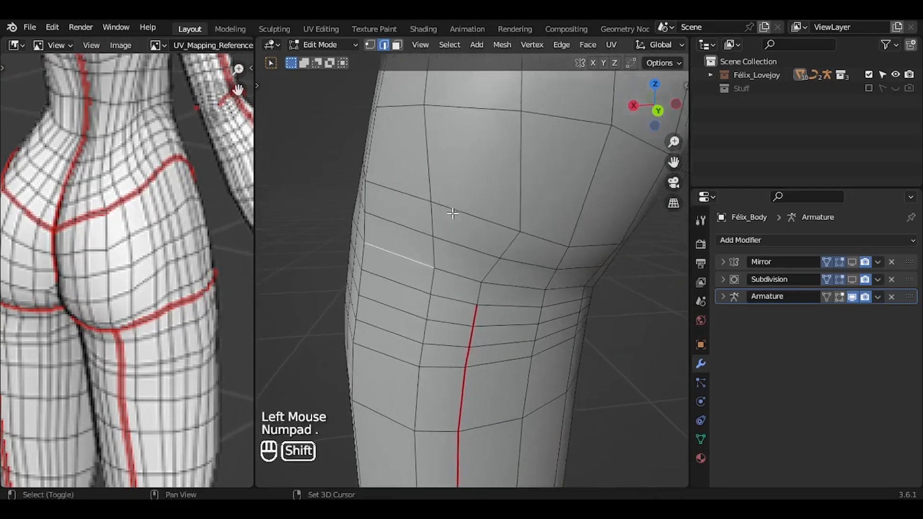
pyautogui.scroll(-3, 452, 213)
pyautogui.hscroll(-3, 436, 286)
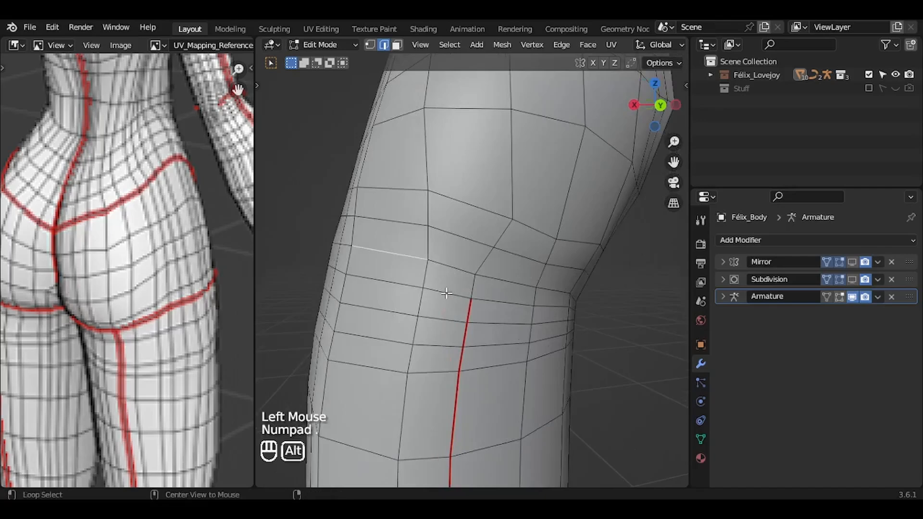
pyautogui.keyDown('alt'); pyautogui.click(447, 293); pyautogui.keyUp('alt')
pyautogui.hscroll(5, 446, 293)
pyautogui.keyDown('ctrl'); pyautogui.scroll(-3, 446, 293); pyautogui.keyUp('ctrl')
pyautogui.hscroll(4, 446, 293)
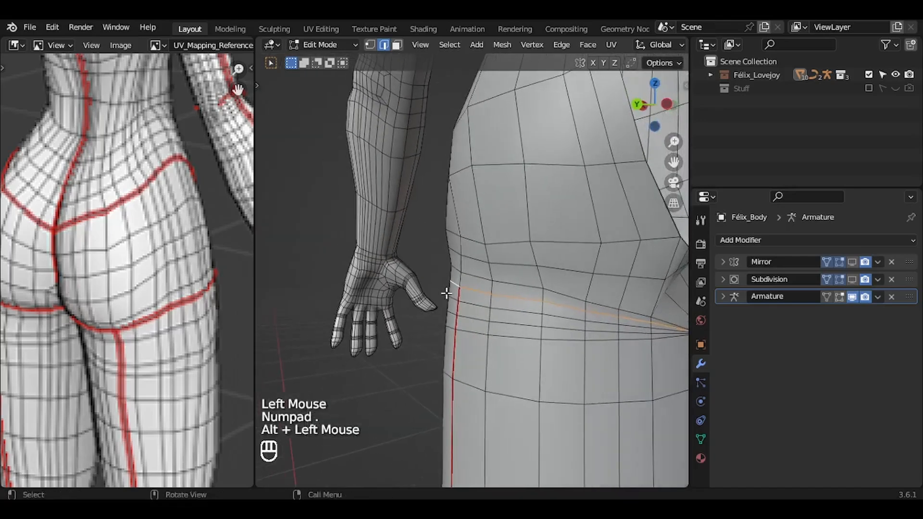
pyautogui.keyDown('shift'); pyautogui.hscroll(5, 446, 293); pyautogui.keyUp('shift')
pyautogui.hscroll(5, 446, 293)
pyautogui.hscroll(5, 446, 293)
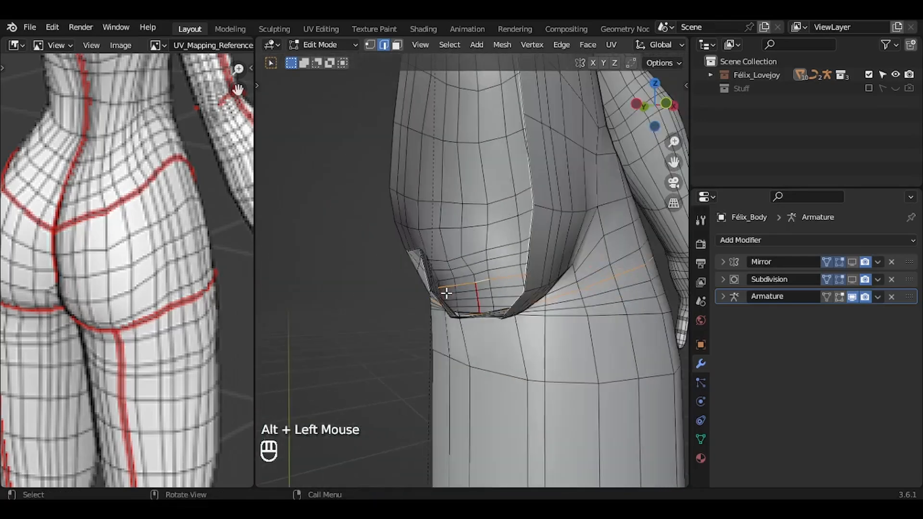
pyautogui.keyDown('ctrl'); pyautogui.scroll(3, 446, 293); pyautogui.keyUp('ctrl')
pyautogui.press('KP_Decimal')
pyautogui.keyDown('ctrl'); pyautogui.scroll(-3, 446, 294); pyautogui.keyUp('ctrl')
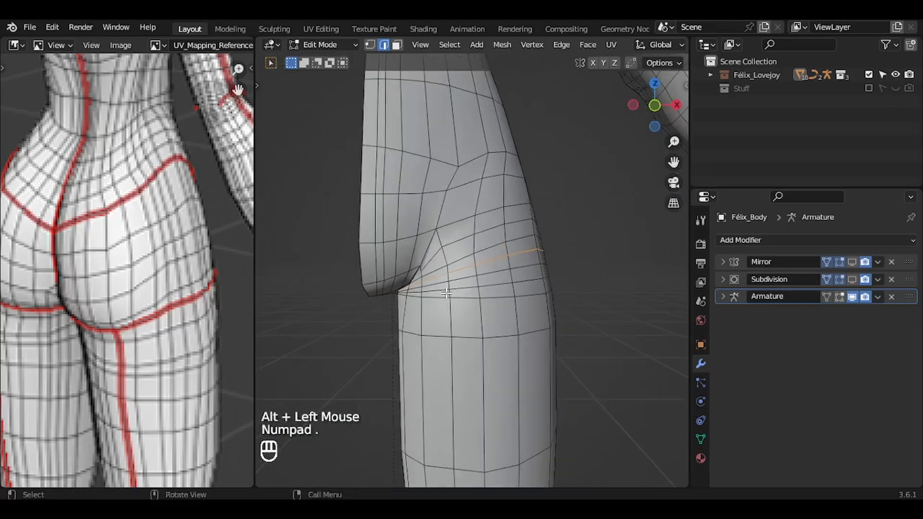
pyautogui.hscroll(2, 446, 293)
pyautogui.press('u')
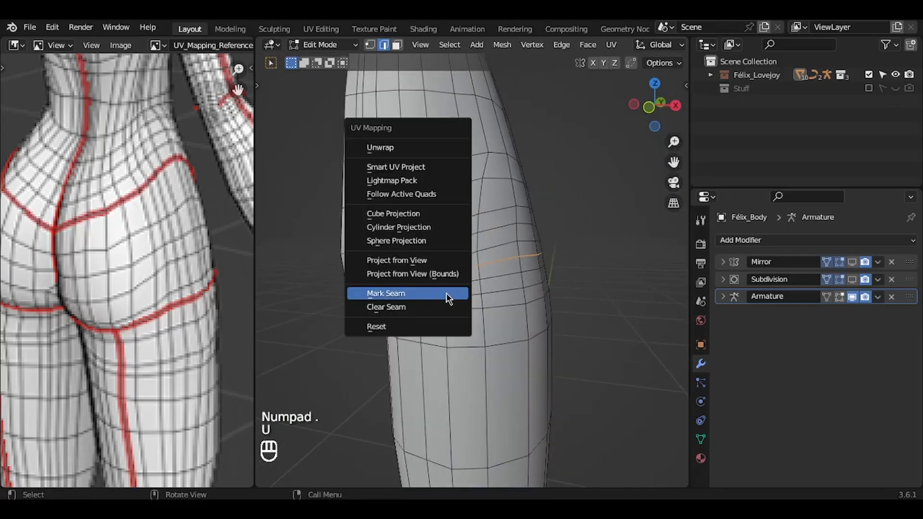
pyautogui.click(446, 292)
# Step: Select the horizontal edge loop around the hips, above the buttock, and mark it as a seam following the reference
pyautogui.keyDown('ctrl'); pyautogui.scroll(-5, 446, 294); pyautogui.keyUp('ctrl')
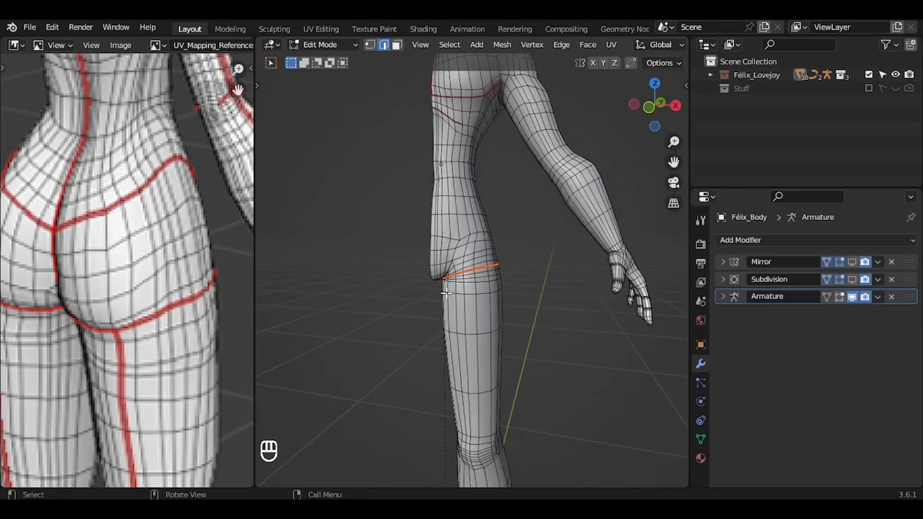
pyautogui.keyDown('ctrl'); pyautogui.moveTo(444, 263); pyautogui.dragTo(440, 241, button='middle'); pyautogui.keyUp('ctrl')
pyautogui.keyDown('ctrl'); pyautogui.moveTo(50, 247); pyautogui.dragTo(50, 231, button='middle'); pyautogui.keyUp('ctrl')
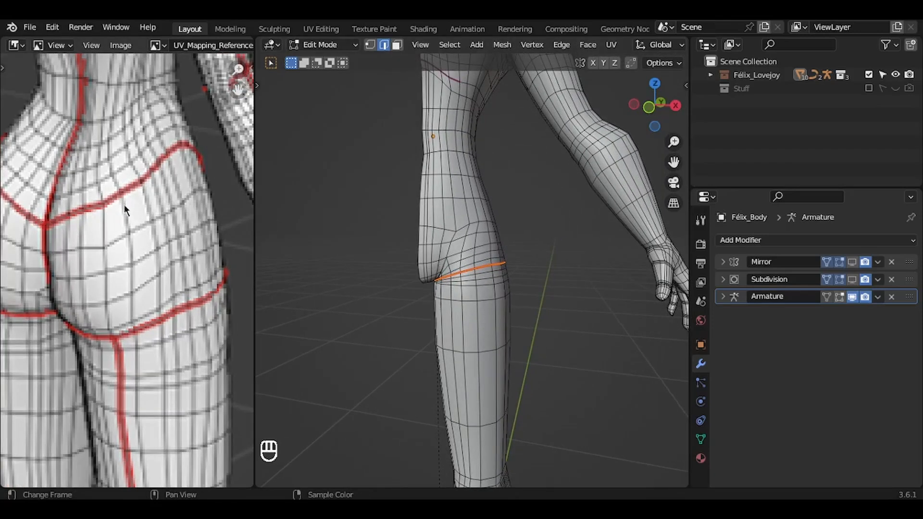
pyautogui.keyDown('shift'); pyautogui.moveTo(519, 173); pyautogui.dragTo(431, 229, button='middle'); pyautogui.keyUp('shift')
pyautogui.keyDown('ctrl'); pyautogui.moveTo(432, 229); pyautogui.dragTo(430, 212, button='middle'); pyautogui.keyUp('ctrl')
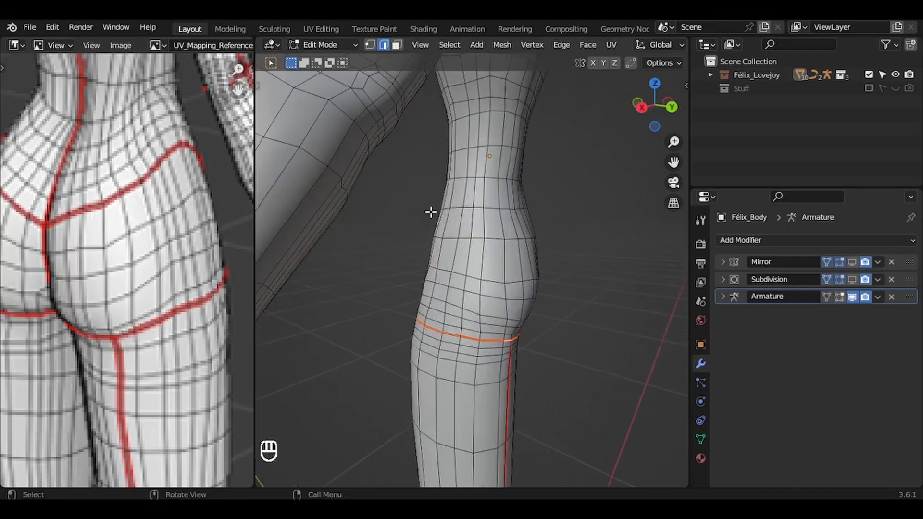
pyautogui.keyDown('alt'); pyautogui.click(492, 240); pyautogui.keyUp('alt')
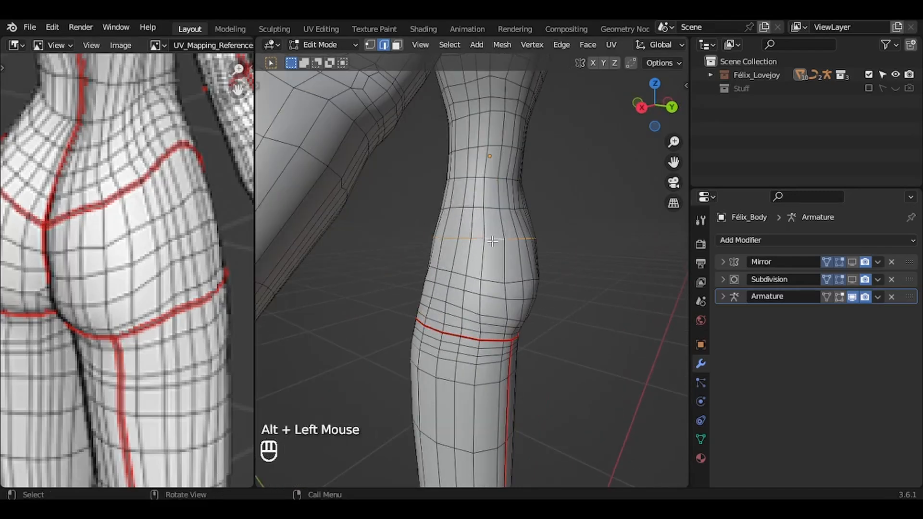
pyautogui.press('u')
pyautogui.click(493, 241)
# Step: Select the open border loop along the body's mirror centre line, over the head and torso, and mark it as a seam
pyautogui.moveTo(492, 240)
pyautogui.keyDown('ctrl'); pyautogui.mouseDown(button='middle')
pyautogui.moveTo(492, 254)
pyautogui.moveTo(492, 241)
pyautogui.mouseUp(button='middle'); pyautogui.keyUp('ctrl')
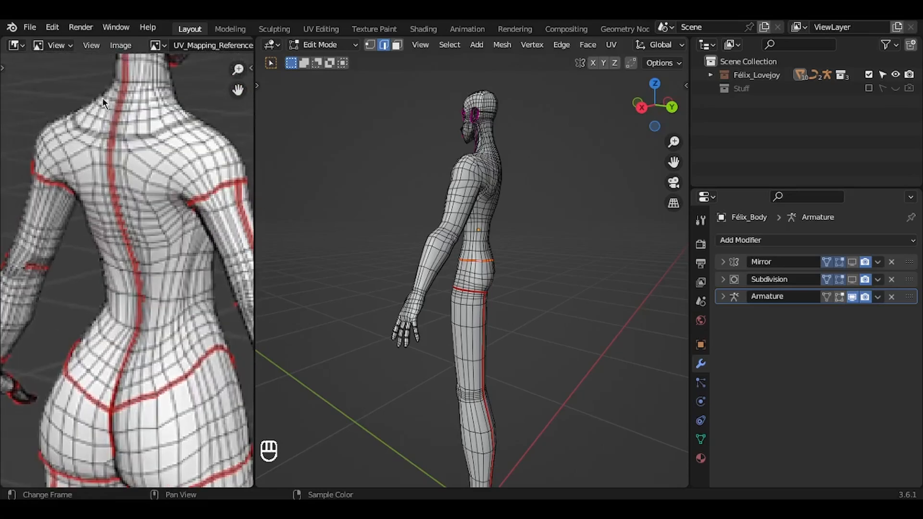
pyautogui.keyDown('ctrl'); pyautogui.moveTo(434, 126); pyautogui.dragTo(468, 134, button='middle'); pyautogui.keyUp('ctrl')
pyautogui.keyDown('shift'); pyautogui.moveTo(467, 133); pyautogui.dragTo(439, 139, button='middle'); pyautogui.keyUp('shift')
pyautogui.keyDown('alt'); pyautogui.click(438, 137); pyautogui.keyUp('alt')
pyautogui.press('KP_Decimal')
pyautogui.press('u')
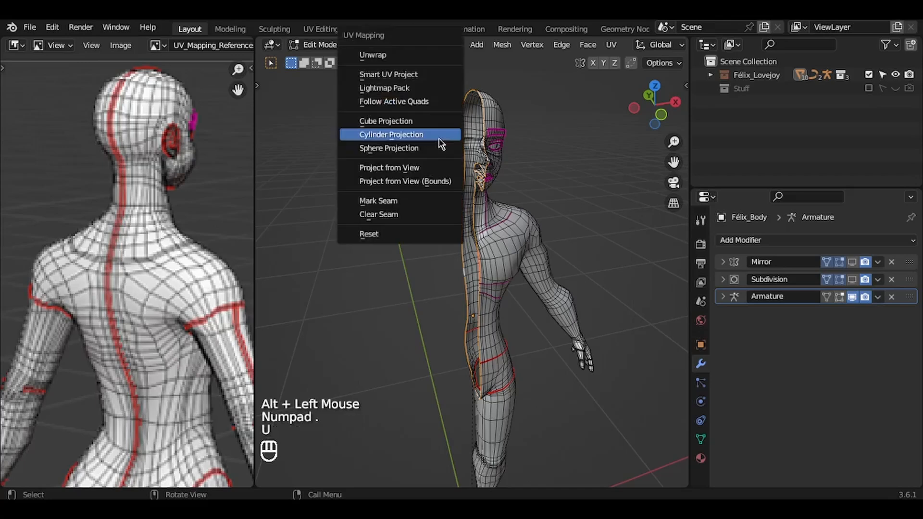
pyautogui.click(392, 202)
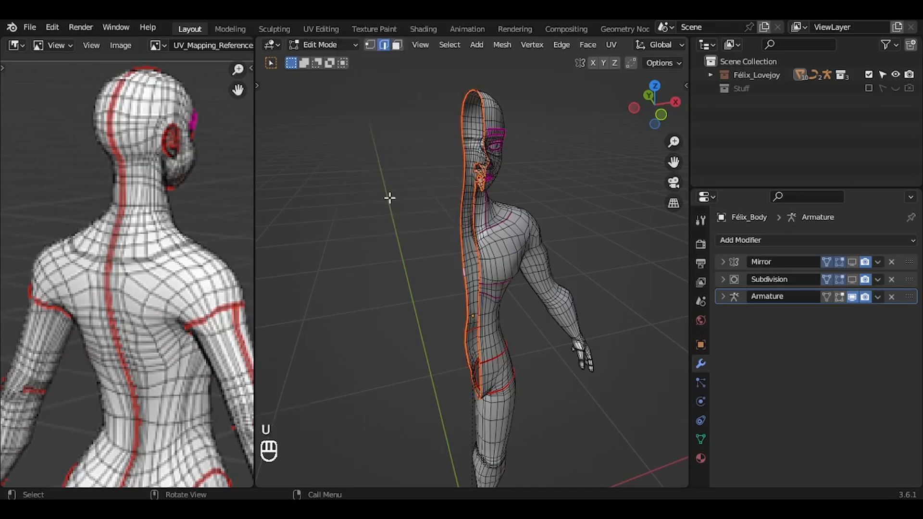
# Step: Examine the reference image for the seam placement on the front of the torso and the face
pyautogui.scroll(-5, 185, 220)
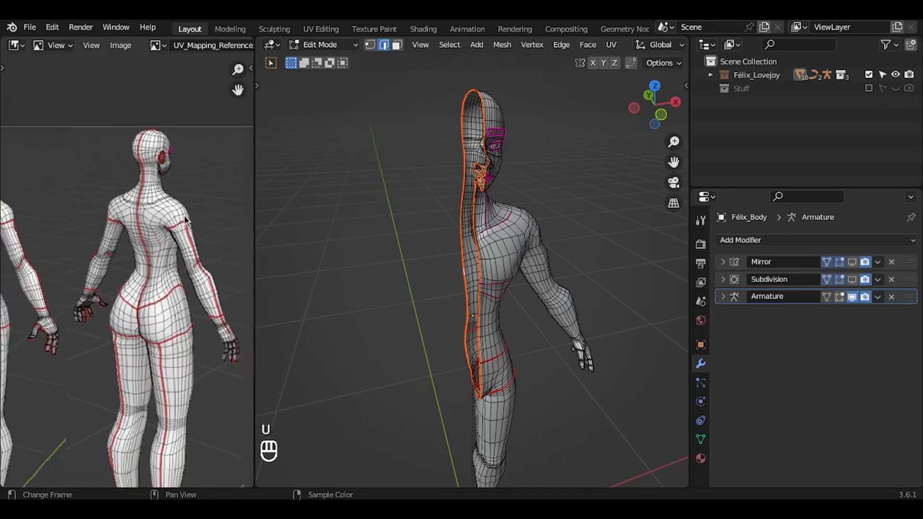
pyautogui.keyDown('ctrl'); pyautogui.hscroll(-3, 185, 220); pyautogui.keyUp('ctrl')
pyautogui.scroll(-3, 185, 220)
pyautogui.scroll(-5, 185, 220)
pyautogui.scroll(1, 185, 220)
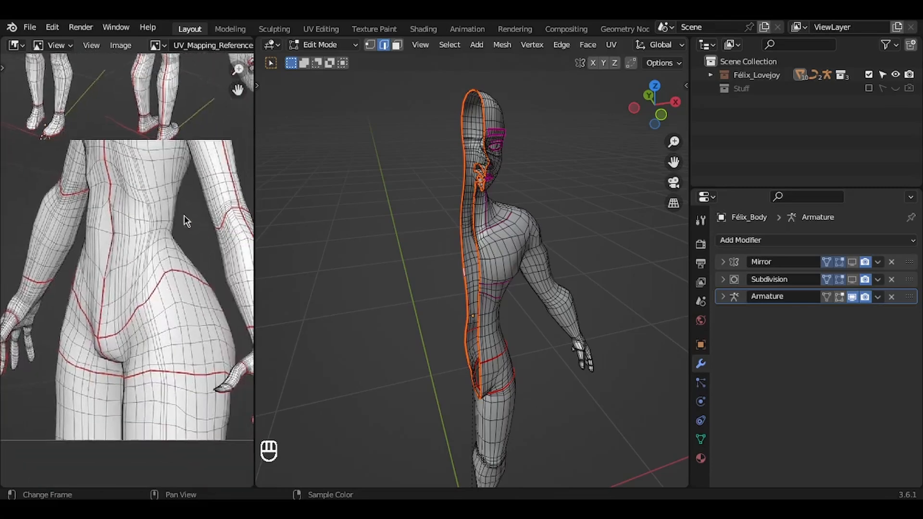
pyautogui.scroll(-2, 185, 220)
pyautogui.hscroll(5, 185, 220)
pyautogui.scroll(4, 185, 220)
pyautogui.scroll(3, 185, 220)
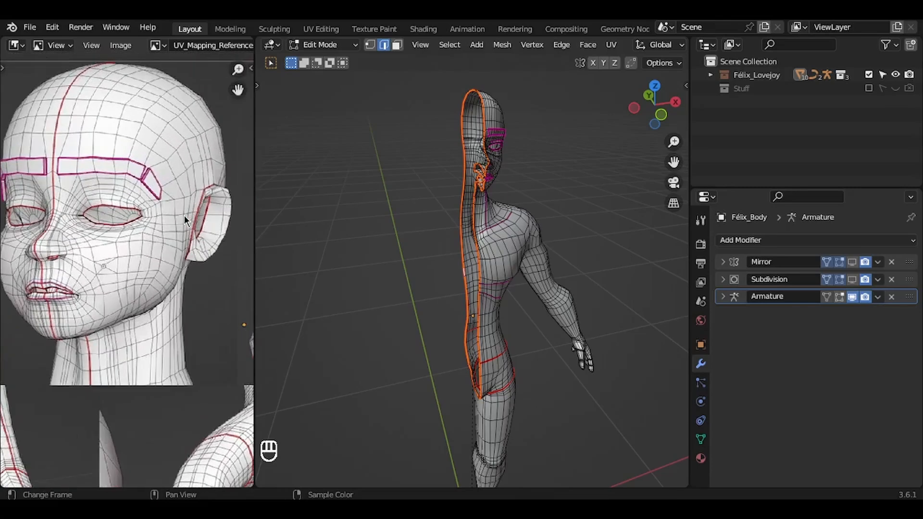
pyautogui.hscroll(-2, 185, 220)
pyautogui.scroll(2, 183, 216)
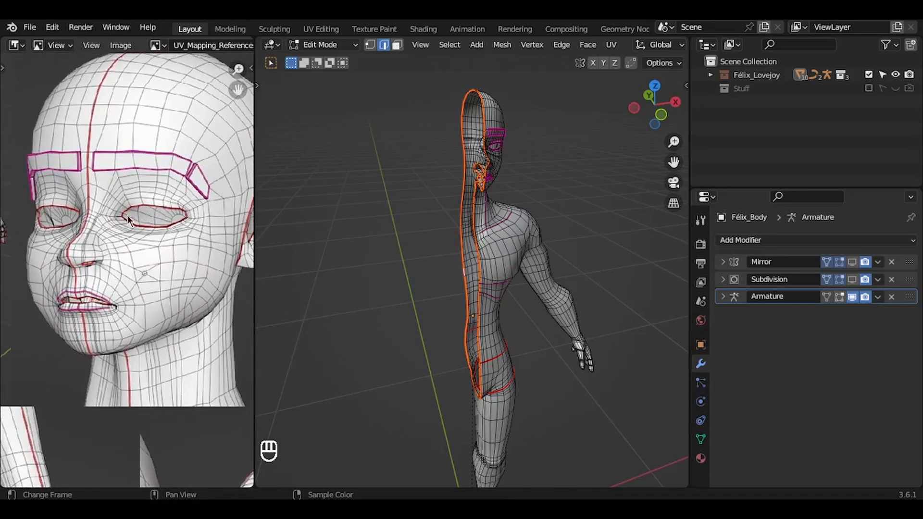
# Step: Select the edge loop around the eye opening and mark it as a seam
pyautogui.click(495, 143)
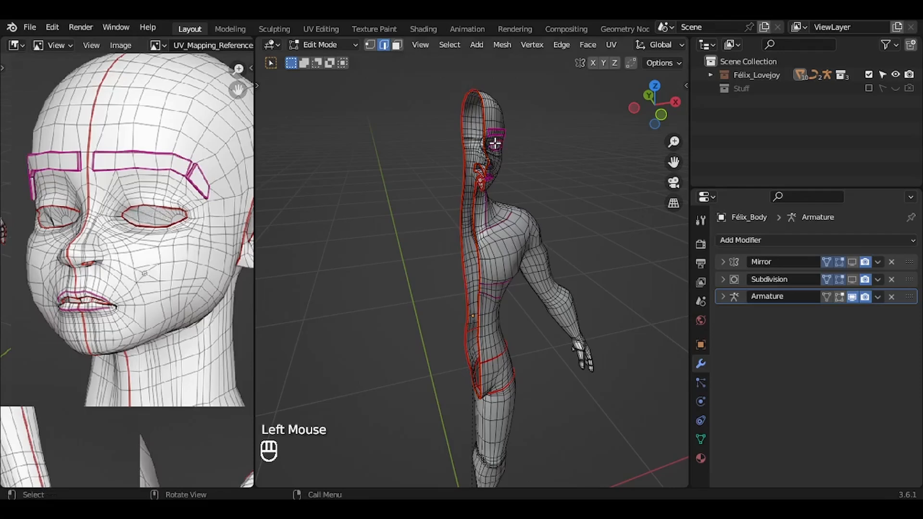
pyautogui.press('KP_Decimal')
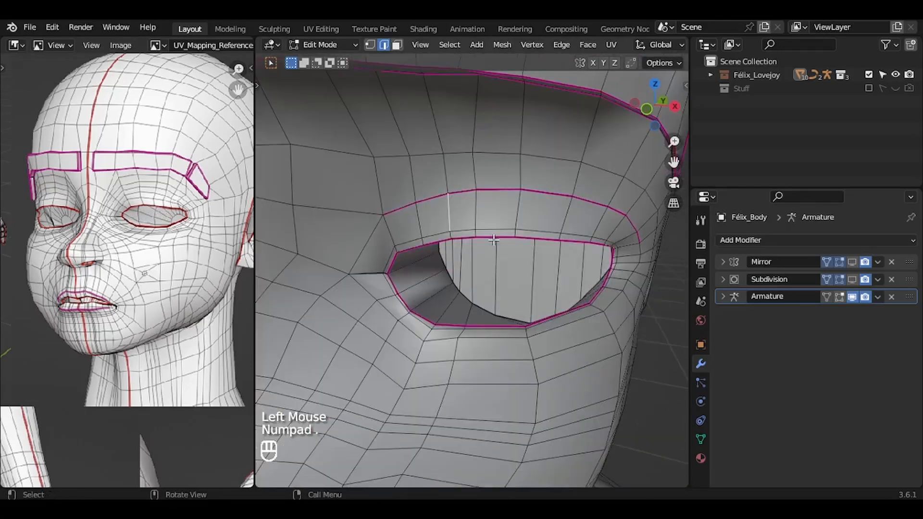
pyautogui.keyDown('alt'); pyautogui.click(491, 235); pyautogui.keyUp('alt')
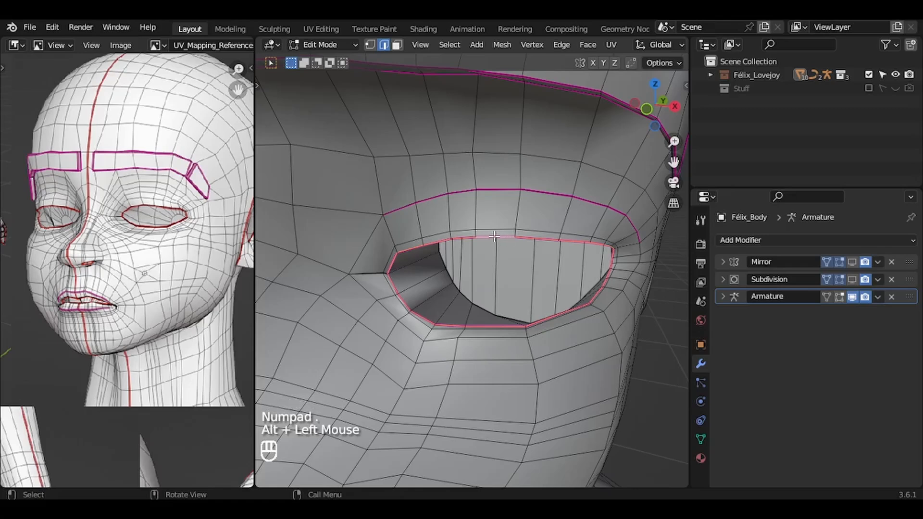
pyautogui.press('u')
pyautogui.click(494, 236)
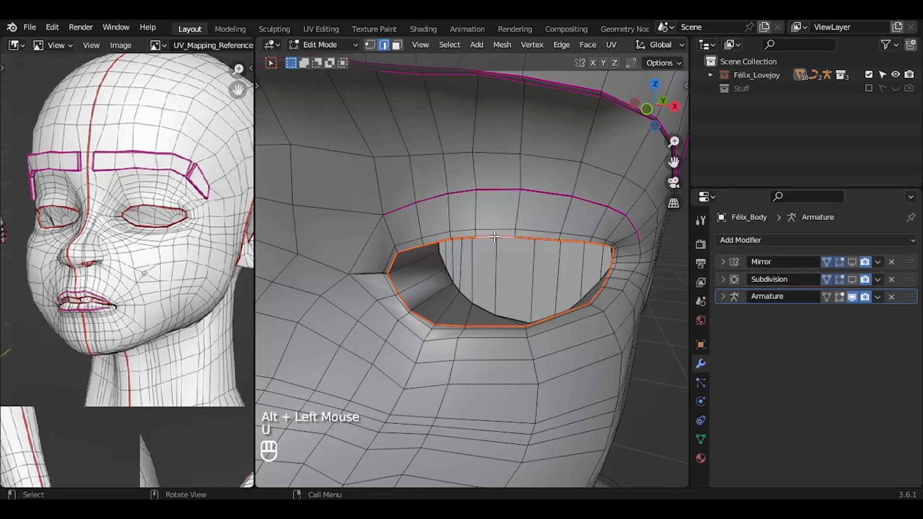
# Step: Select the inner edge loop of the nostril, as in the reference image, and mark it as a seam
pyautogui.scroll(-2, 494, 235)
pyautogui.scroll(6, 80, 267)
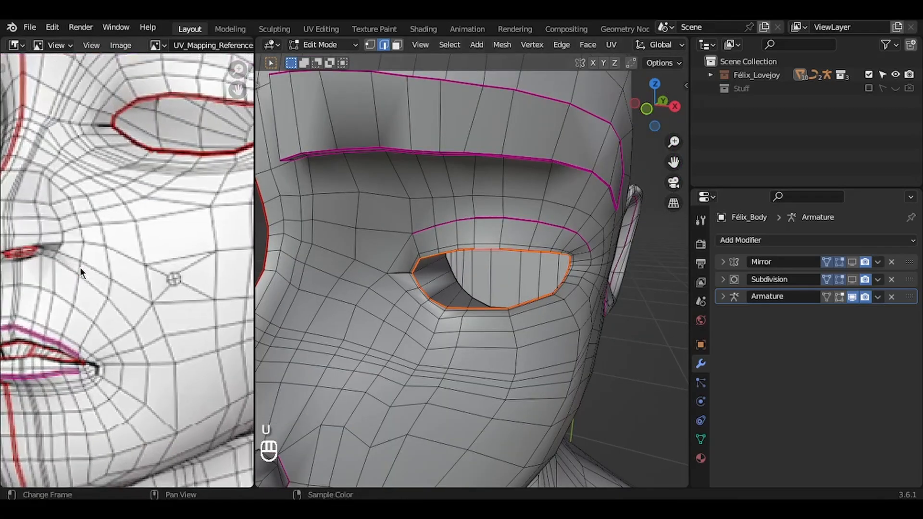
pyautogui.moveTo(80, 267); pyautogui.dragTo(128, 265, button='middle')
pyautogui.moveTo(379, 304); pyautogui.dragTo(474, 199, button='middle')
pyautogui.moveTo(375, 283); pyautogui.dragTo(376, 284, button='middle')
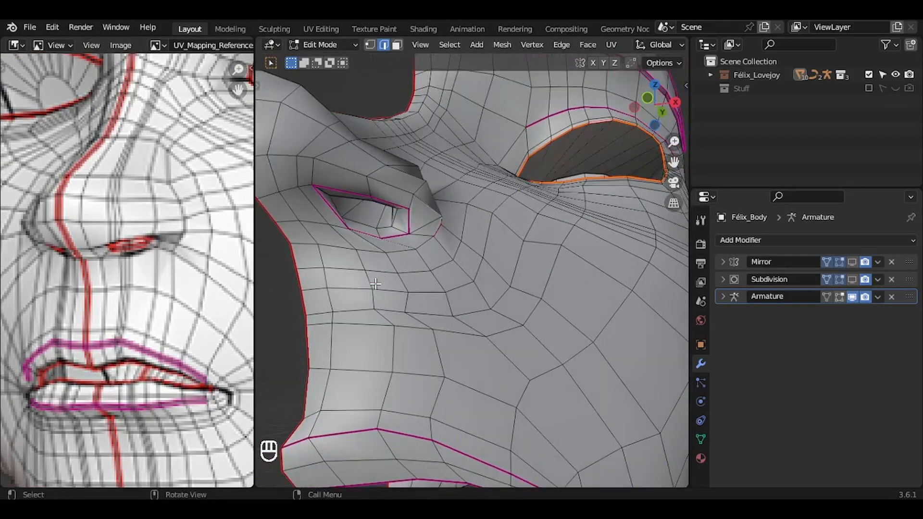
pyautogui.keyDown('alt'); pyautogui.click(349, 219); pyautogui.keyUp('alt')
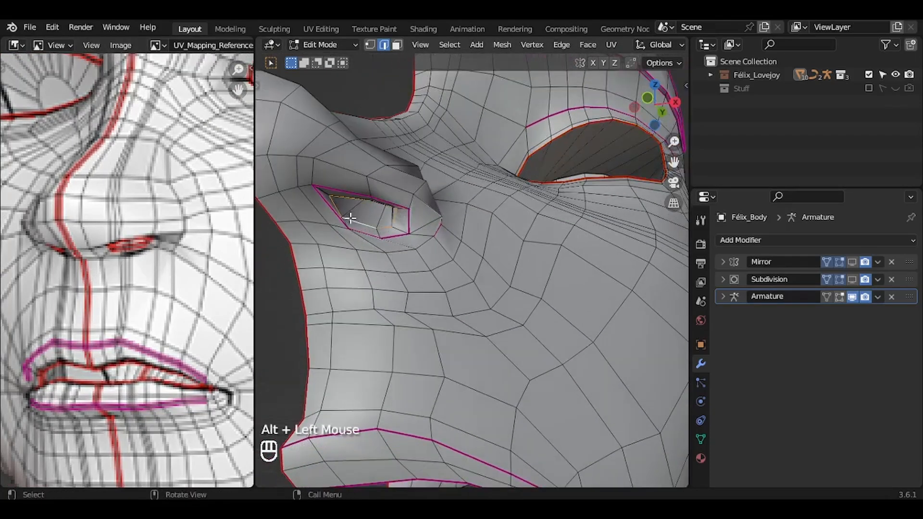
pyautogui.press('u')
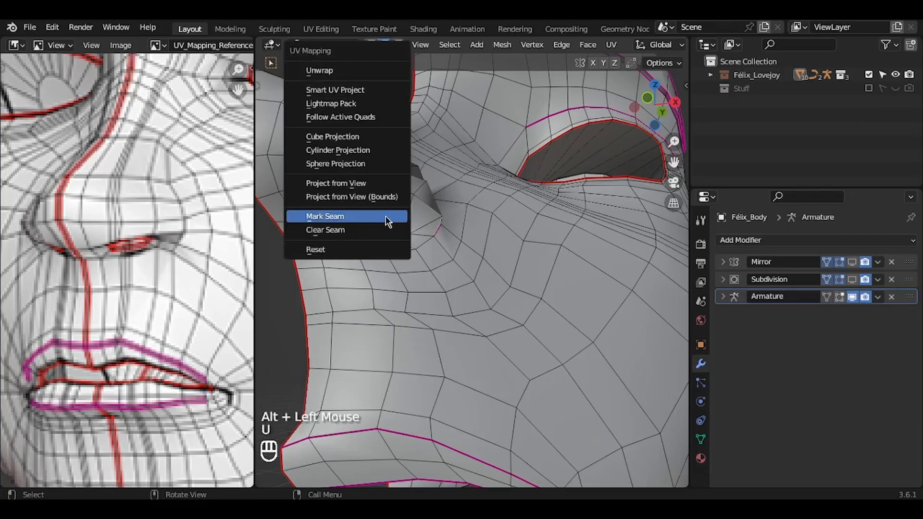
pyautogui.click(385, 215)
# Step: Select the inner lip edge loop around the mouth opening and mark it as a seam
pyautogui.keyDown('ctrl'); pyautogui.moveTo(385, 216); pyautogui.dragTo(385, 216, button='middle'); pyautogui.keyUp('ctrl')
pyautogui.scroll(6, 170, 409)
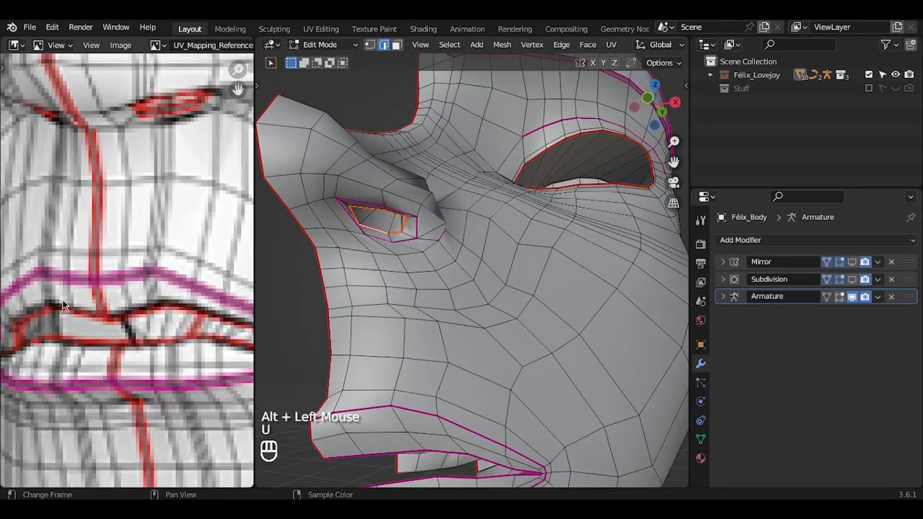
pyautogui.keyDown('shift'); pyautogui.scroll(-8, 382, 396); pyautogui.keyUp('shift')
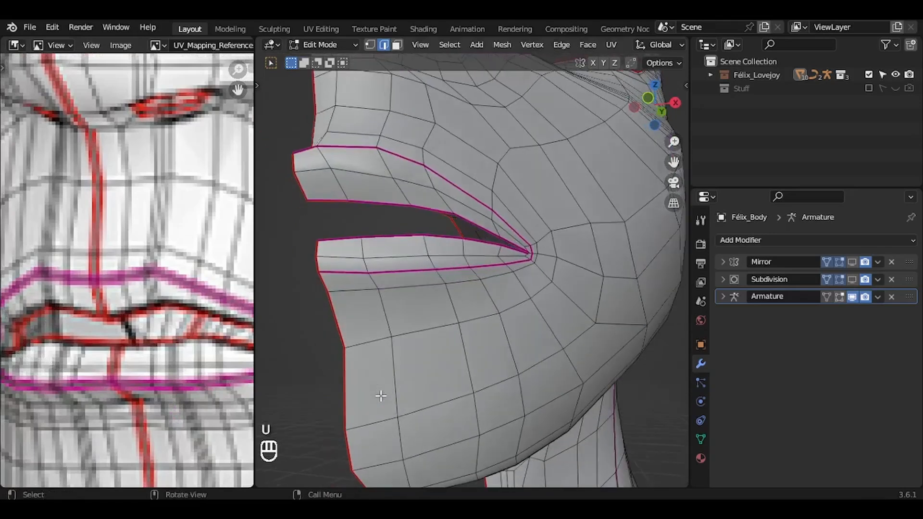
pyautogui.hscroll(-2, 381, 396)
pyautogui.keyDown('ctrl'); pyautogui.scroll(2, 381, 396); pyautogui.keyUp('ctrl')
pyautogui.keyDown('alt'); pyautogui.click(335, 195); pyautogui.keyUp('alt')
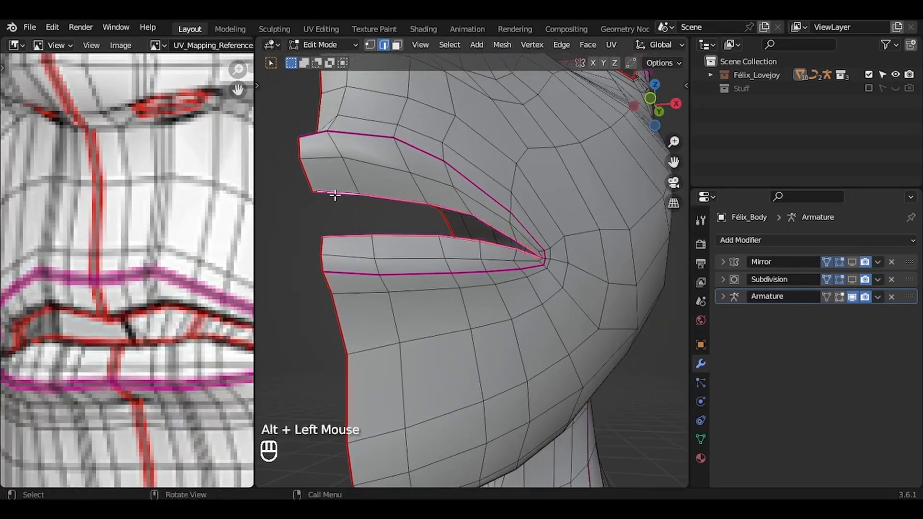
pyautogui.press('u')
pyautogui.click(334, 195)
# Step: Examine the reference image for the seam placement around and inside the ear
pyautogui.scroll(-7, 126, 291)
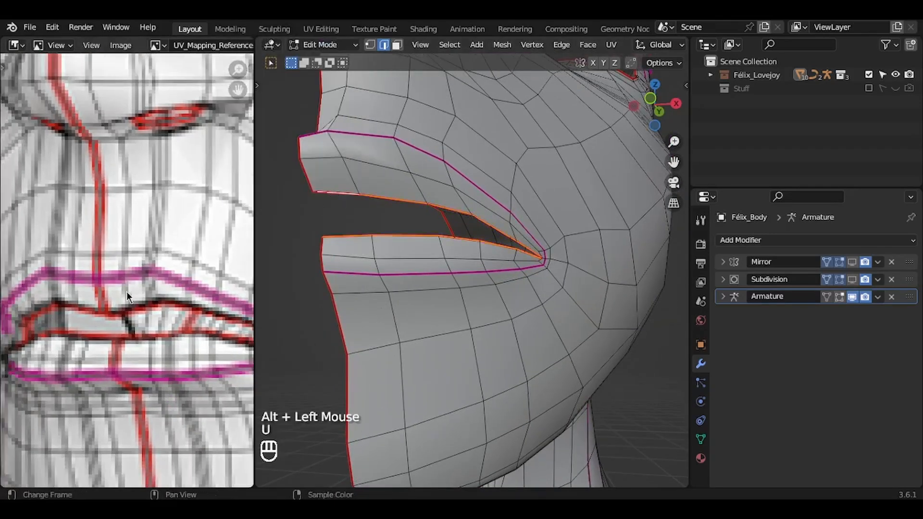
pyautogui.hscroll(5, 126, 291)
pyautogui.scroll(4, 126, 291)
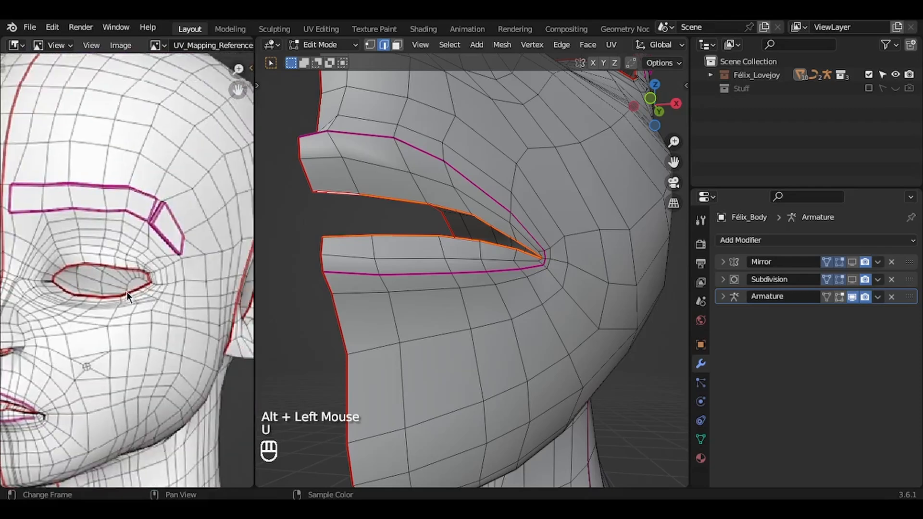
pyautogui.scroll(1, 126, 291)
pyautogui.hscroll(6, 126, 292)
pyautogui.scroll(2, 126, 291)
pyautogui.hscroll(-2, 126, 292)
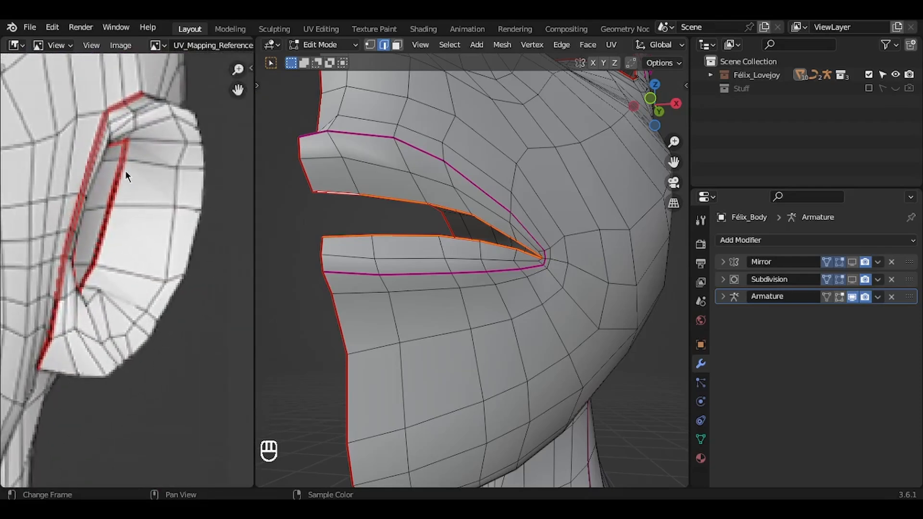
# Step: Select the edge loop where the ear joins the head and mark it as a seam
pyautogui.keyDown('ctrl'); pyautogui.scroll(-7, 388, 173); pyautogui.keyUp('ctrl')
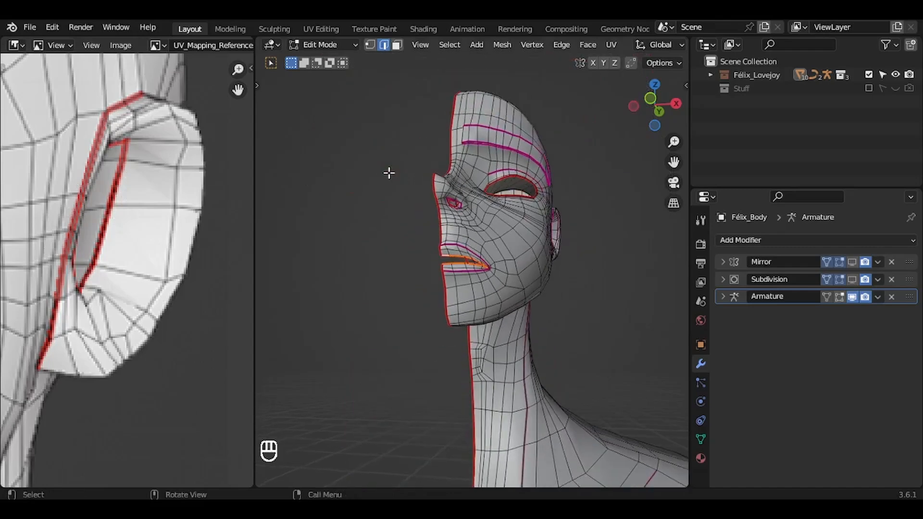
pyautogui.hscroll(7, 387, 173)
pyautogui.keyDown('shift'); pyautogui.hscroll(5, 387, 173); pyautogui.keyUp('shift')
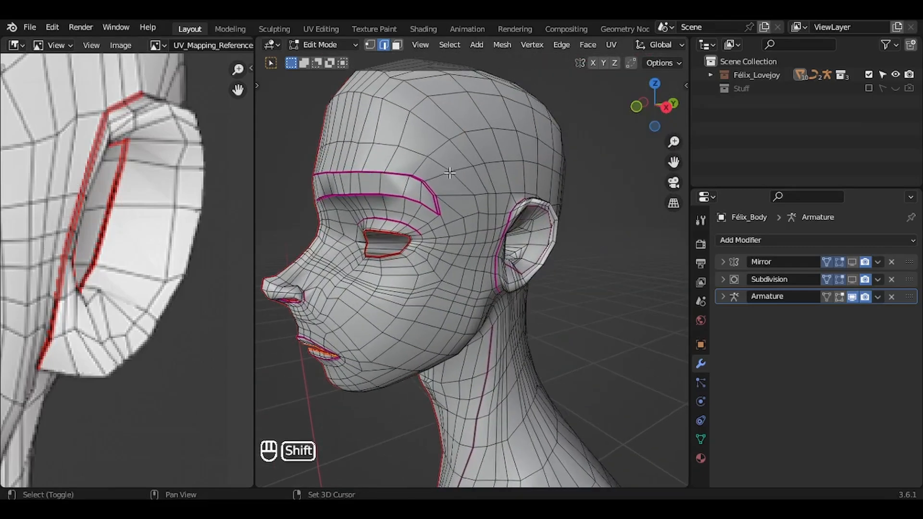
pyautogui.click(542, 228)
pyautogui.press('KP_Decimal')
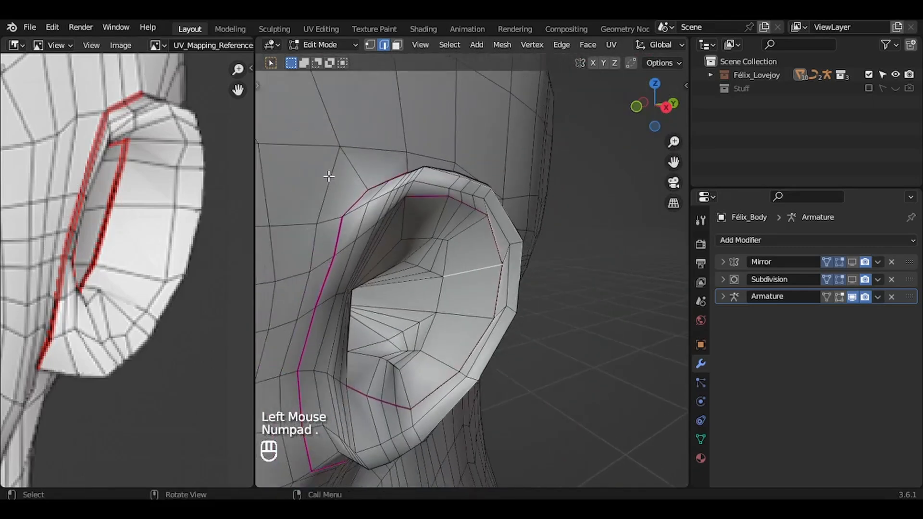
pyautogui.keyDown('alt'); pyautogui.click(353, 254); pyautogui.keyUp('alt')
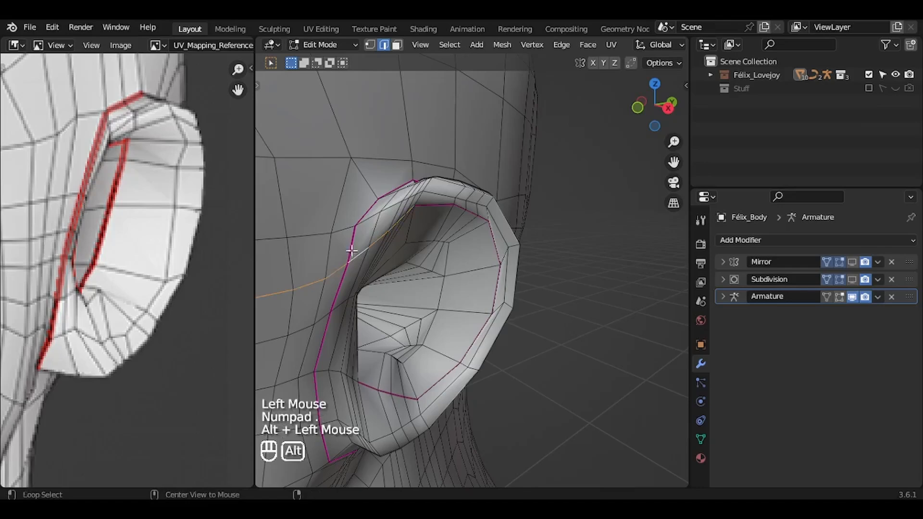
pyautogui.keyDown('alt'); pyautogui.click(351, 250); pyautogui.keyUp('alt')
pyautogui.moveTo(350, 243); pyautogui.dragTo(349, 247, button='middle')
pyautogui.press('u')
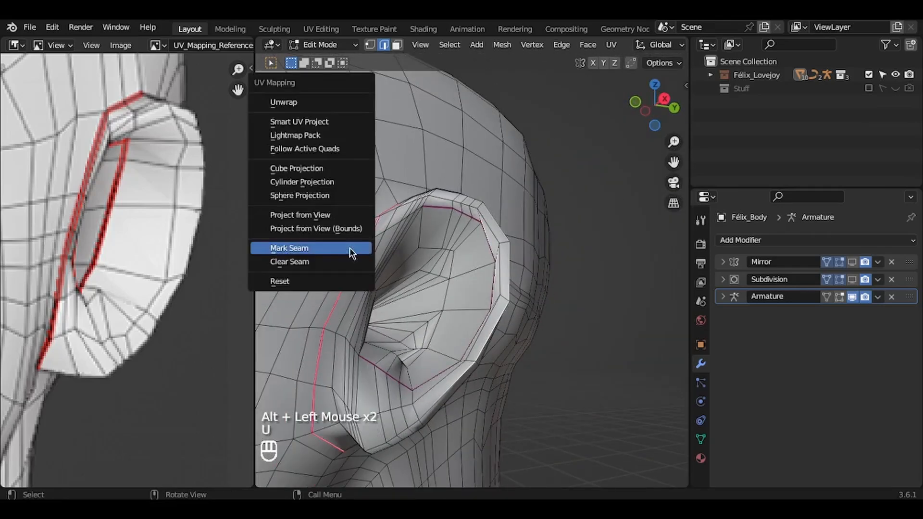
pyautogui.click(349, 247)
# Step: Select the inner edge loop around the hollow of the ear and mark it as a seam
pyautogui.moveTo(348, 248); pyautogui.dragTo(432, 259, button='middle')
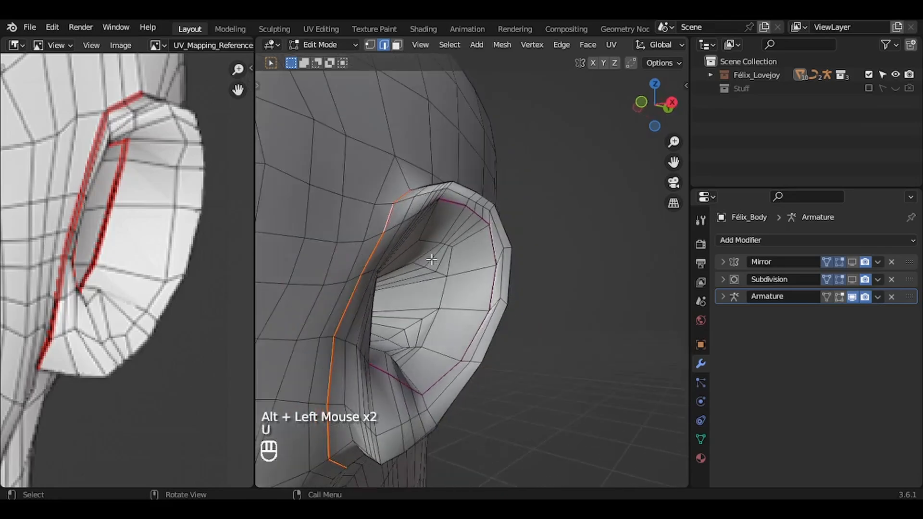
pyautogui.keyDown('alt'); pyautogui.click(449, 292); pyautogui.keyUp('alt')
pyautogui.moveTo(450, 291); pyautogui.dragTo(440, 269, button='middle')
pyautogui.scroll(1, 441, 268)
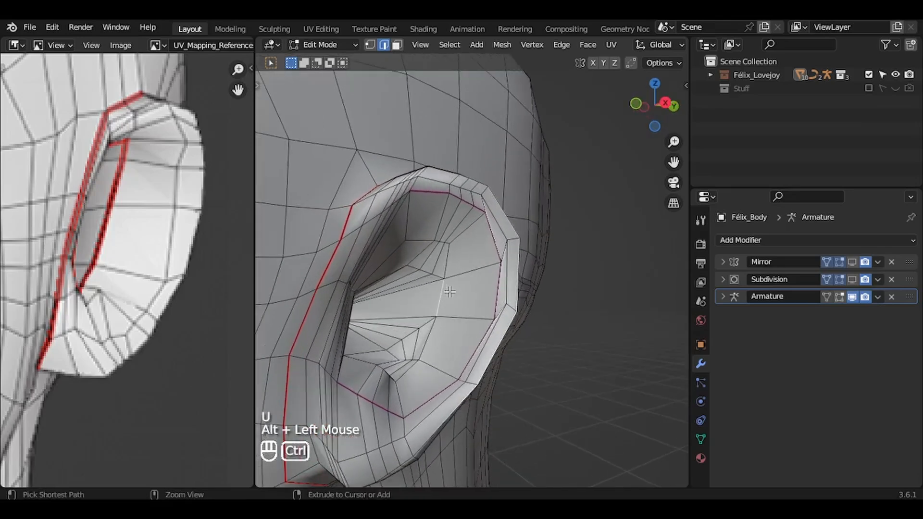
pyautogui.keyDown('alt'); pyautogui.keyDown('shift'); pyautogui.click(446, 269); pyautogui.keyUp('shift'); pyautogui.keyUp('alt')
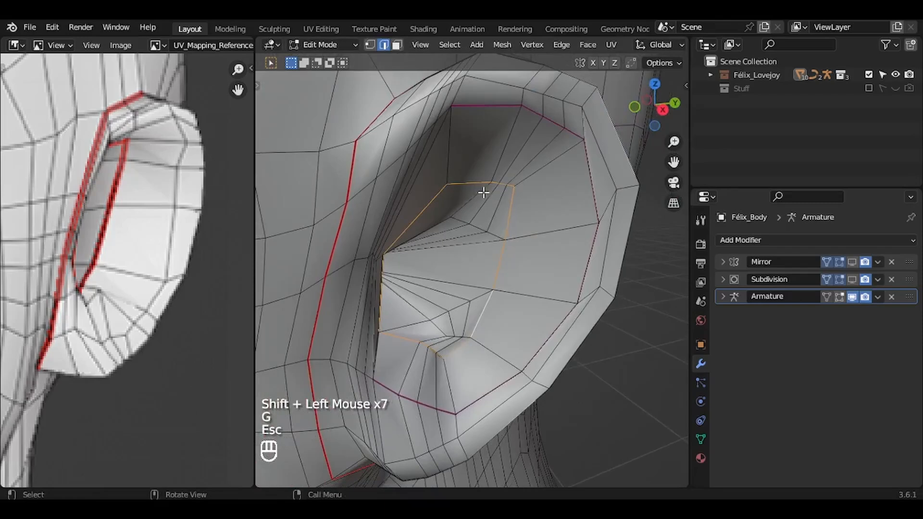
pyautogui.moveTo(483, 192); pyautogui.dragTo(498, 206, button='middle')
pyautogui.press('u')
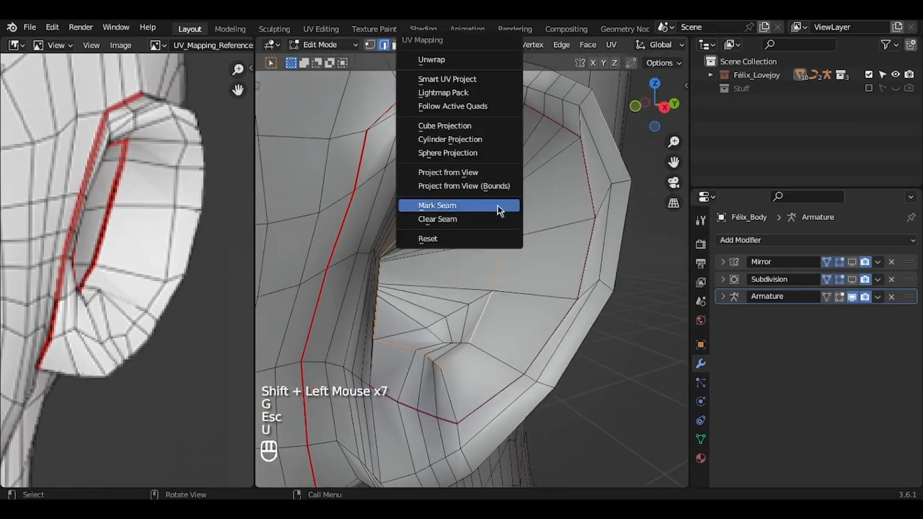
pyautogui.click(500, 211)
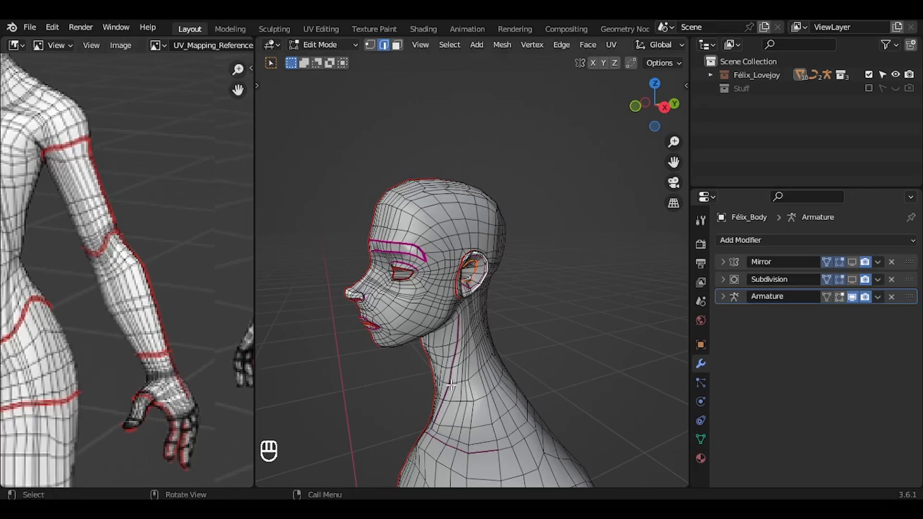
# Step: Select the edge loop around the upper arm at armpit height, as in the reference image, and mark it as a seam
pyautogui.keyDown('shift'); pyautogui.scroll(-5, 450, 385); pyautogui.keyUp('shift')
pyautogui.keyDown('ctrl'); pyautogui.scroll(-3, 451, 384); pyautogui.keyUp('ctrl')
pyautogui.hscroll(-5, 451, 385)
pyautogui.keyDown('shift'); pyautogui.scroll(-6, 451, 385); pyautogui.keyUp('shift')
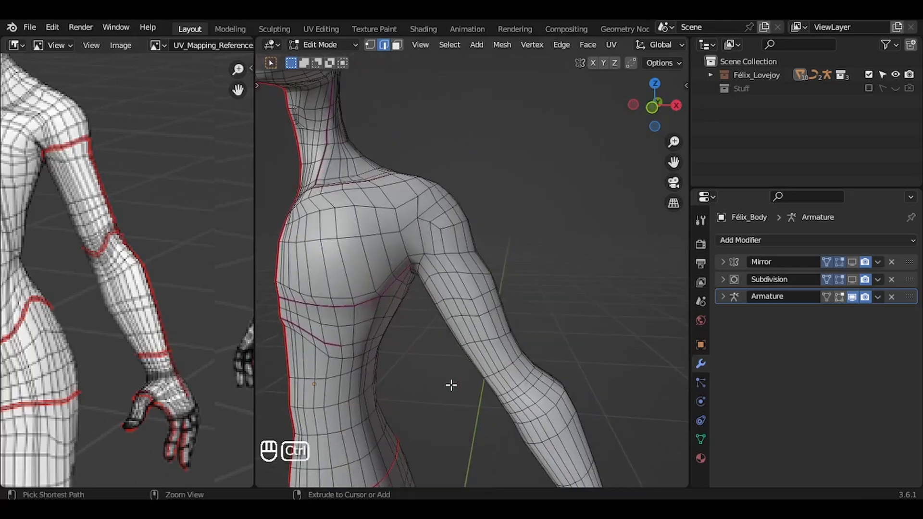
pyautogui.keyDown('ctrl'); pyautogui.scroll(2, 450, 385); pyautogui.keyUp('ctrl')
pyautogui.hscroll(3, 451, 383)
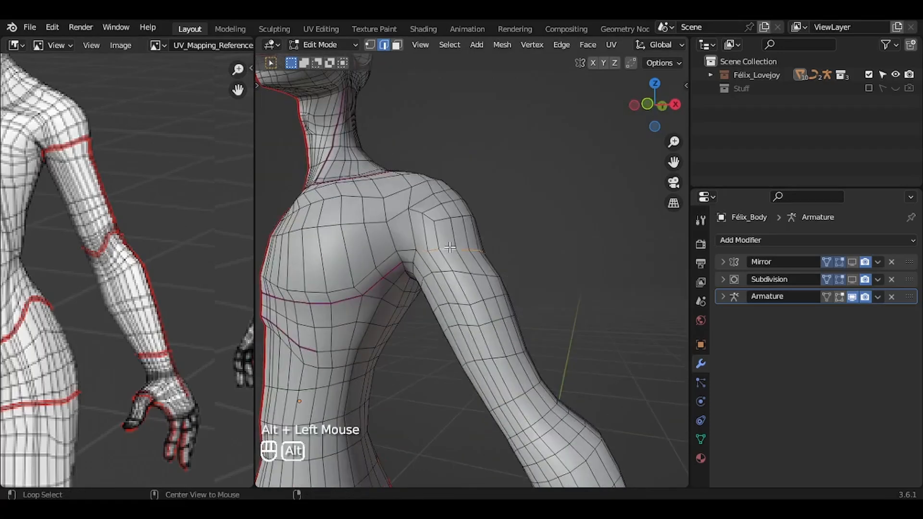
pyautogui.hscroll(-3, 450, 247)
pyautogui.keyDown('alt'); pyautogui.keyDown('shift'); pyautogui.click(393, 250); pyautogui.keyUp('shift'); pyautogui.keyUp('alt')
pyautogui.press('KP_Decimal')
pyautogui.hscroll(8, 392, 249)
pyautogui.keyDown('ctrl'); pyautogui.scroll(-3, 392, 249); pyautogui.keyUp('ctrl')
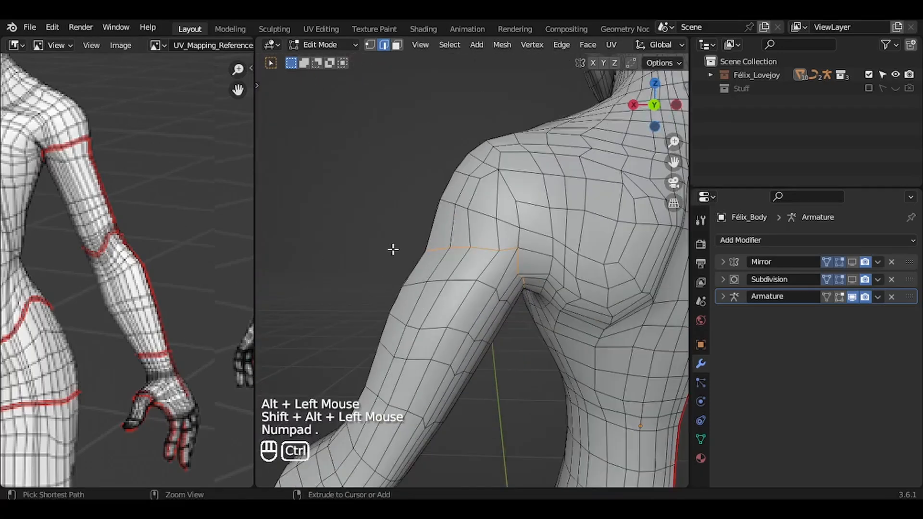
pyautogui.hscroll(-5, 392, 249)
pyautogui.hscroll(6, 393, 250)
pyautogui.press('u')
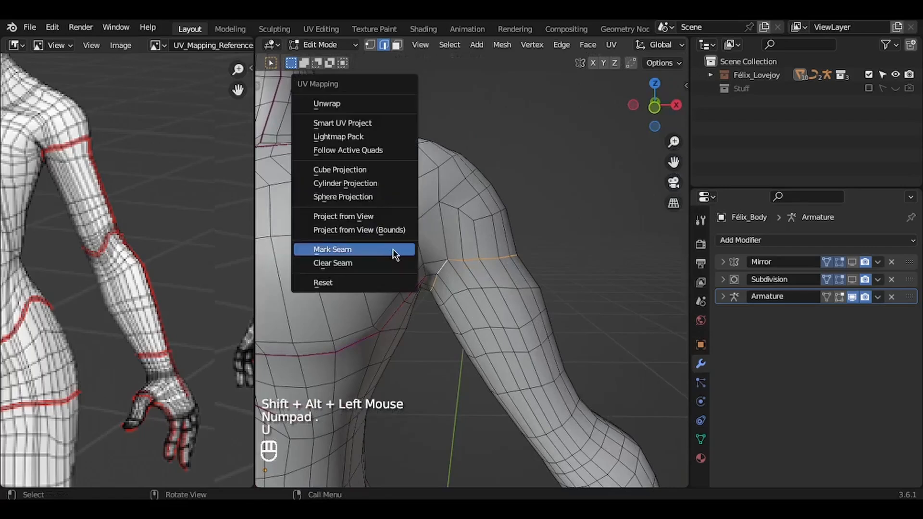
pyautogui.click(393, 249)
# Step: Select the edge loop around the arm at the elbow and mark it as a seam
pyautogui.keyDown('shift'); pyautogui.scroll(-5, 392, 250); pyautogui.keyUp('shift')
pyautogui.keyDown('ctrl'); pyautogui.scroll(-2, 392, 249); pyautogui.keyUp('ctrl')
pyautogui.keyDown('shift'); pyautogui.hscroll(4, 393, 250); pyautogui.keyUp('shift')
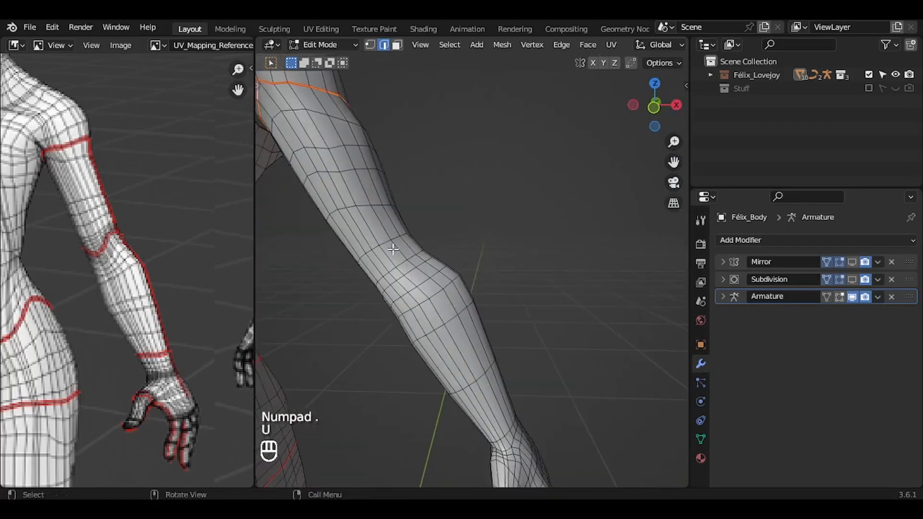
pyautogui.keyDown('alt'); pyautogui.click(396, 263); pyautogui.keyUp('alt')
pyautogui.keyDown('alt'); pyautogui.click(403, 265); pyautogui.keyUp('alt')
pyautogui.press('u')
pyautogui.click(404, 265)
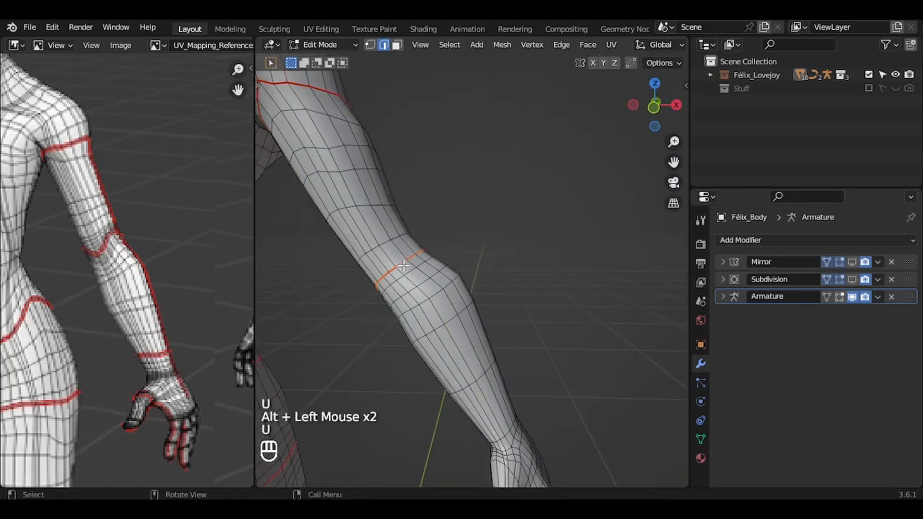
# Step: Select the edge loop around the wrist and mark it as a seam
pyautogui.keyDown('shift'); pyautogui.scroll(-5, 403, 265); pyautogui.keyUp('shift')
pyautogui.keyDown('ctrl'); pyautogui.scroll(2, 404, 265); pyautogui.keyUp('ctrl')
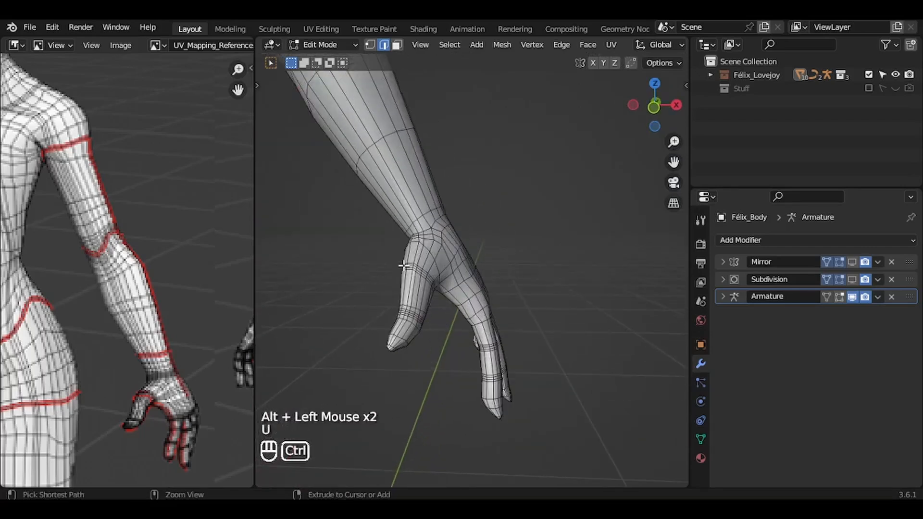
pyautogui.keyDown('alt'); pyautogui.click(427, 211); pyautogui.keyUp('alt')
pyautogui.scroll(-2, 428, 212)
pyautogui.press('u')
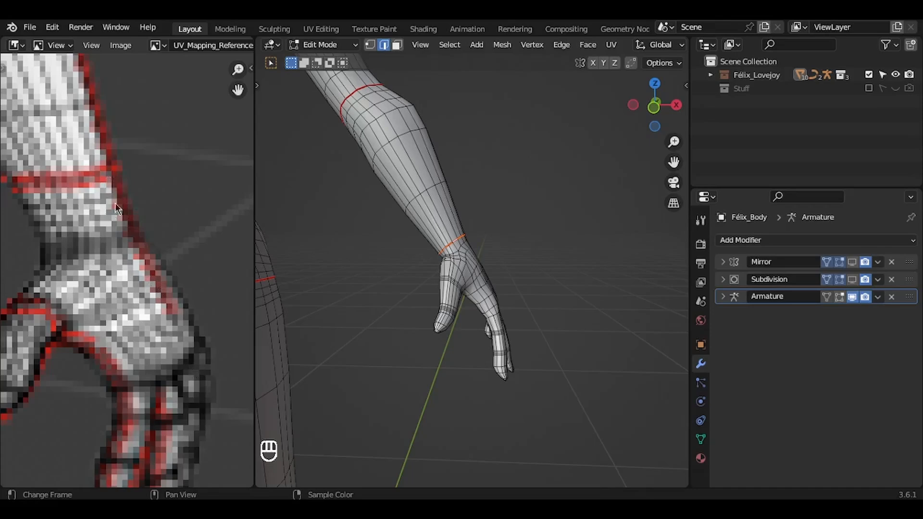
# Step: Select the shortest edge path along the outer arm from the upper-arm seam to the wrist seam and mark it as a seam
pyautogui.moveTo(461, 234); pyautogui.dragTo(463, 258, button='middle')
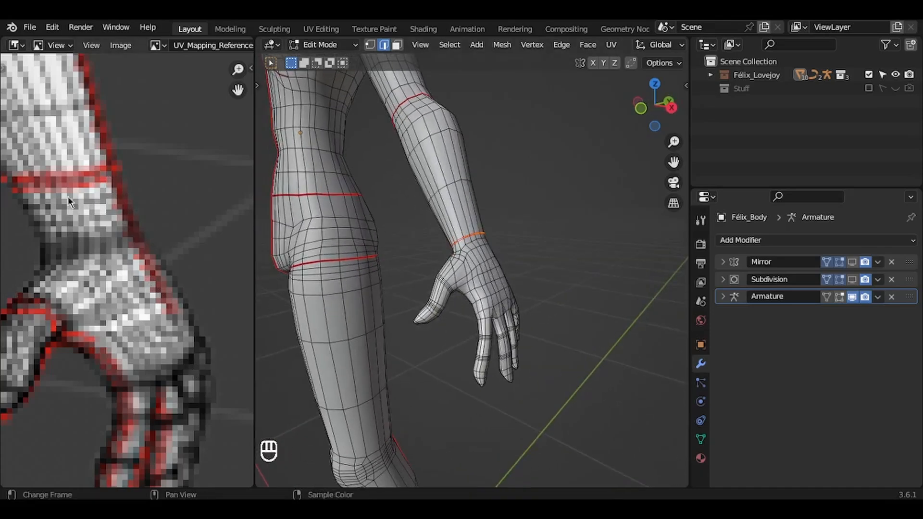
pyautogui.scroll(-6, 529, 136)
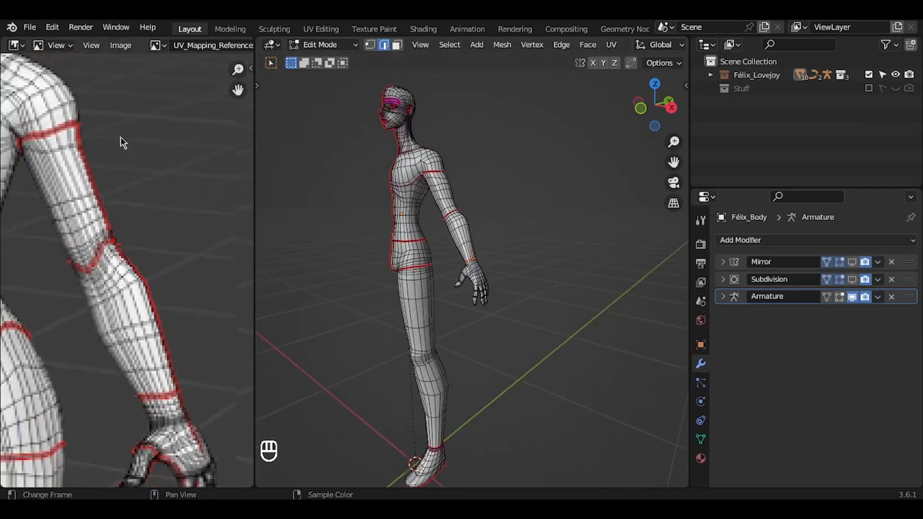
pyautogui.scroll(4, 496, 240)
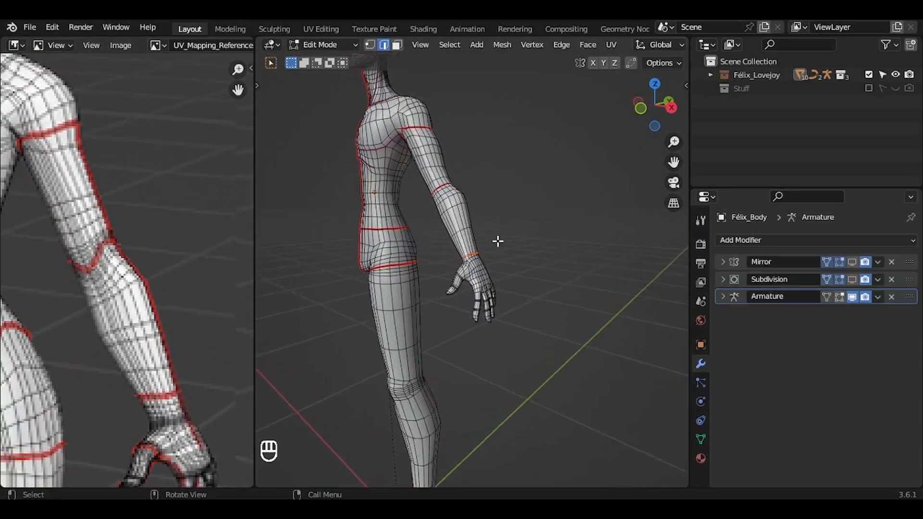
pyautogui.moveTo(497, 241); pyautogui.dragTo(482, 246, button='middle')
pyautogui.keyDown('shift'); pyautogui.moveTo(496, 240); pyautogui.dragTo(496, 269, button='middle'); pyautogui.keyUp('shift')
pyautogui.scroll(2, 426, 161)
pyautogui.click(429, 162)
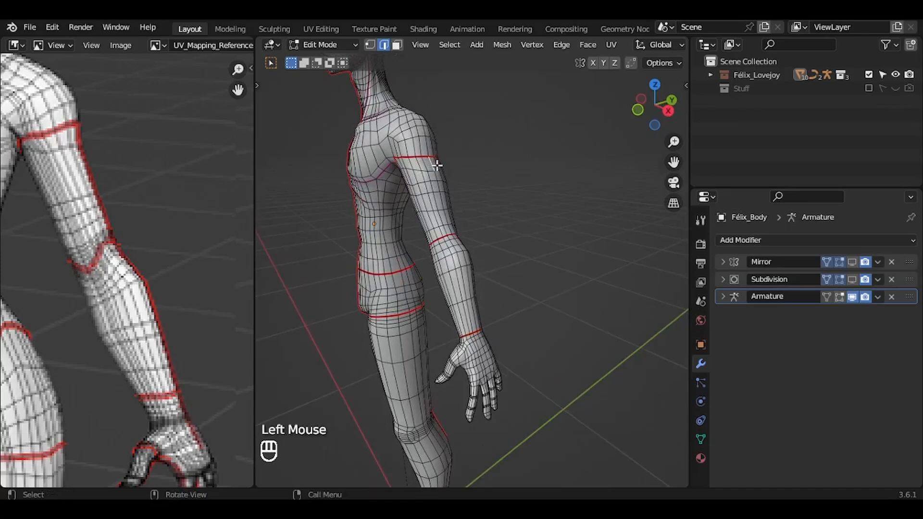
pyautogui.press('shift')
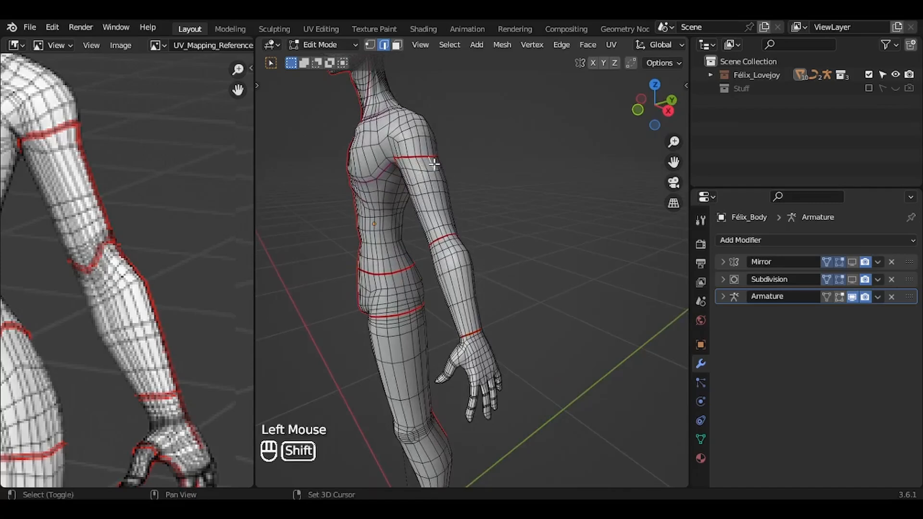
pyautogui.keyDown('ctrl'); pyautogui.keyDown('shift'); pyautogui.click(474, 325); pyautogui.keyUp('shift'); pyautogui.keyUp('ctrl')
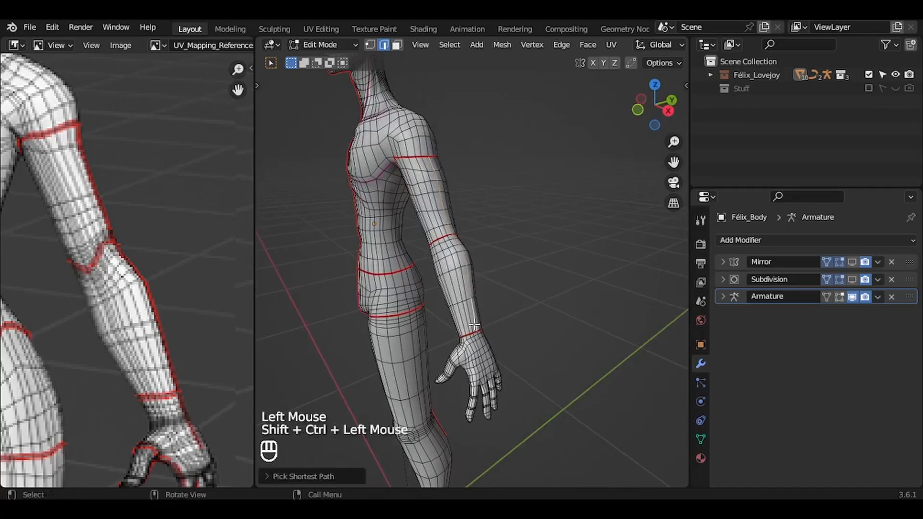
pyautogui.press('u')
pyautogui.click(509, 306)
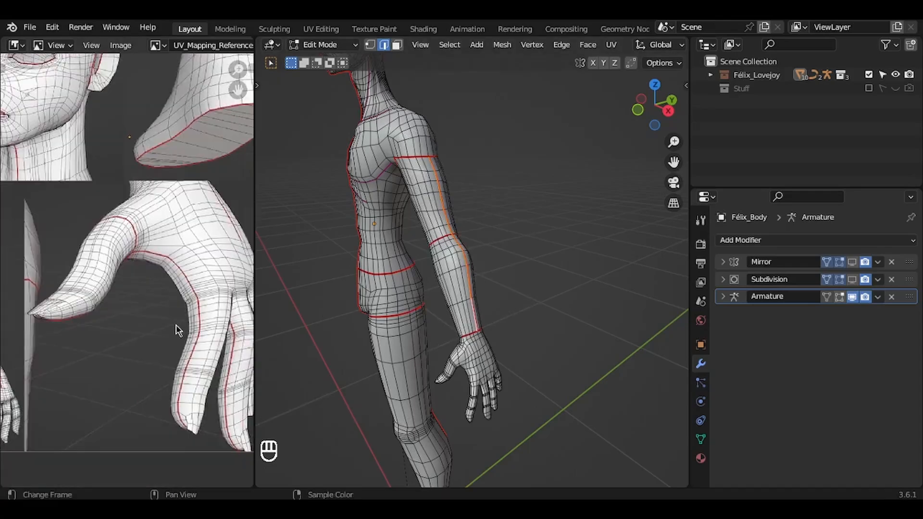
# Step: Select the edge loop around the base of the thumb, following the hand in the reference image, and mark it as a seam
pyautogui.moveTo(177, 326); pyautogui.dragTo(148, 325, button='middle')
pyautogui.scroll(2, 154, 285)
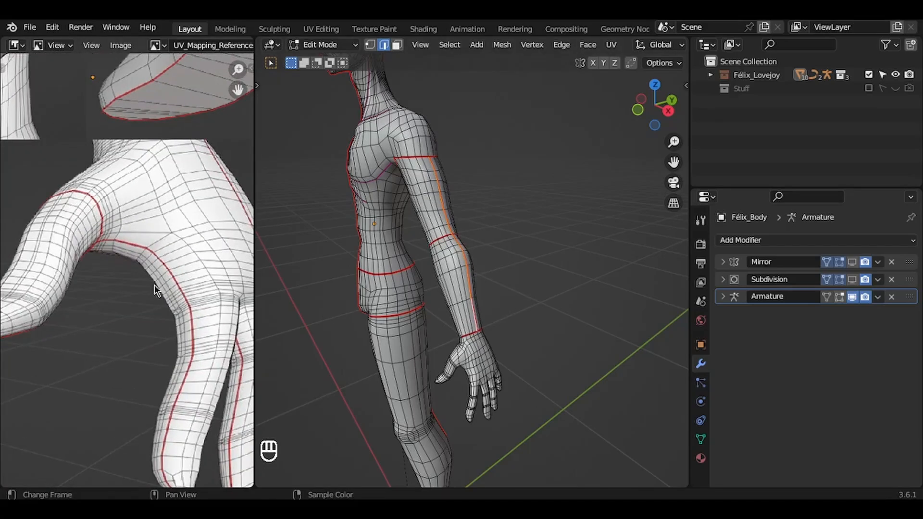
pyautogui.moveTo(62, 208); pyautogui.dragTo(107, 199, button='middle')
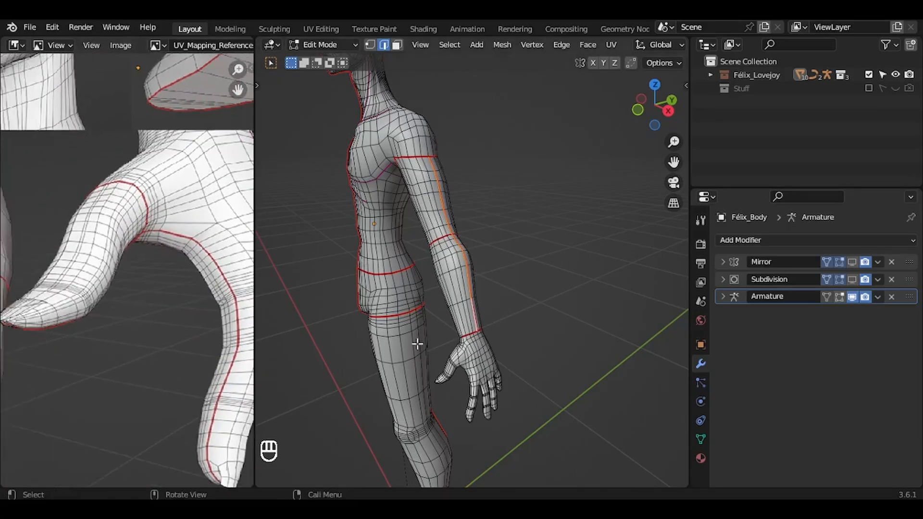
pyautogui.press('KP_Decimal')
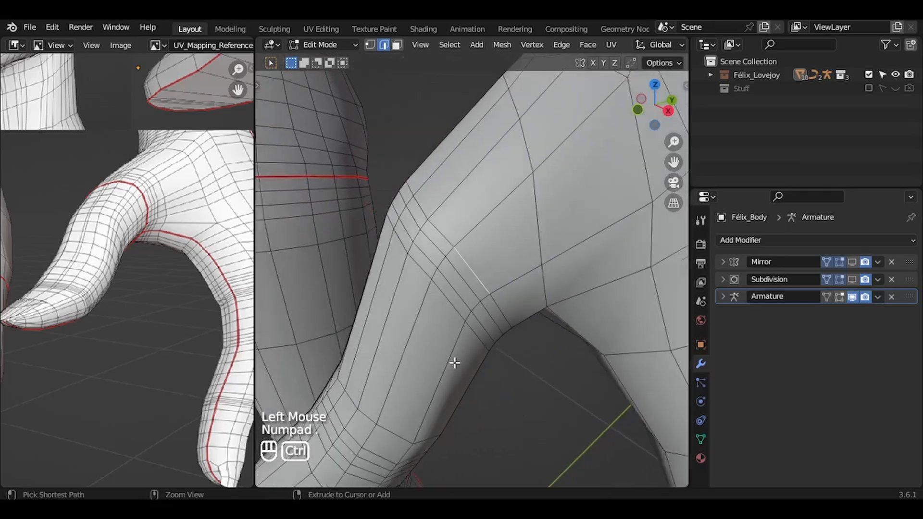
pyautogui.keyDown('alt'); pyautogui.click(528, 253); pyautogui.keyUp('alt')
pyautogui.keyDown('ctrl'); pyautogui.moveTo(529, 253); pyautogui.dragTo(528, 166, button='middle'); pyautogui.keyUp('ctrl')
pyautogui.keyDown('alt'); pyautogui.keyDown('shift'); pyautogui.click(511, 314); pyautogui.keyUp('shift'); pyautogui.keyUp('alt')
pyautogui.moveTo(510, 314)
pyautogui.mouseDown(button='middle')
pyautogui.moveTo(512, 288)
pyautogui.moveTo(514, 305)
pyautogui.mouseUp(button='middle')
pyautogui.press('u')
pyautogui.click(514, 308)
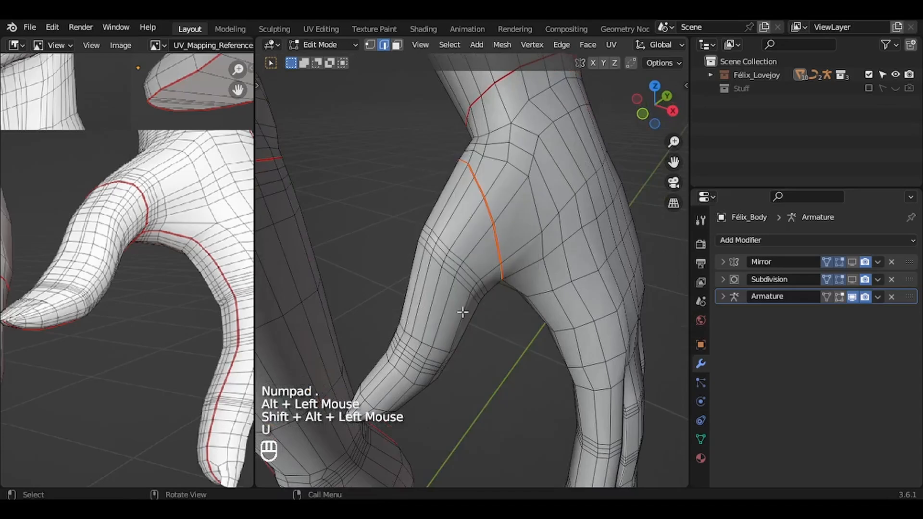
# Step: Select the edge loop running from the thumb-base seam along the side of the index finger, following the reference image
pyautogui.scroll(-3, 99, 339)
pyautogui.hscroll(-3, 99, 338)
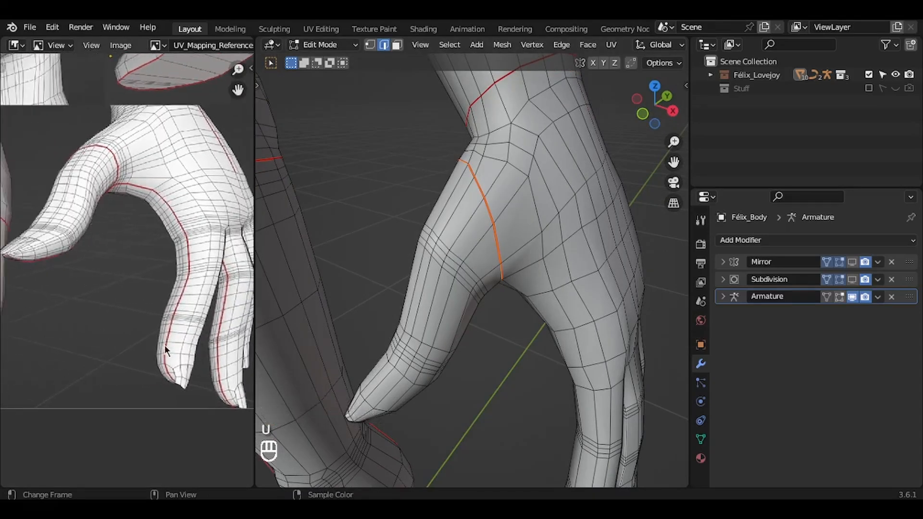
pyautogui.hscroll(4, 165, 345)
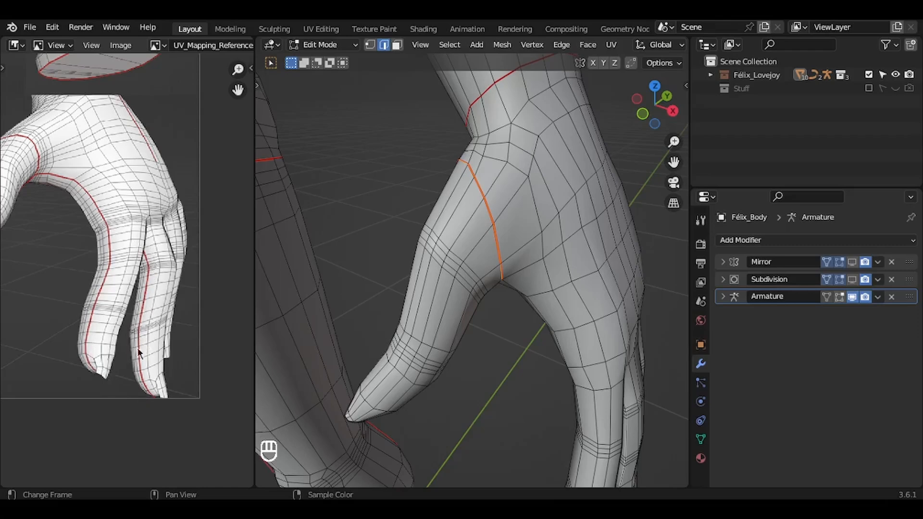
pyautogui.scroll(-3, 465, 373)
pyautogui.keyDown('shift'); pyautogui.scroll(-3, 466, 372); pyautogui.keyUp('shift')
pyautogui.scroll(-5, 465, 373)
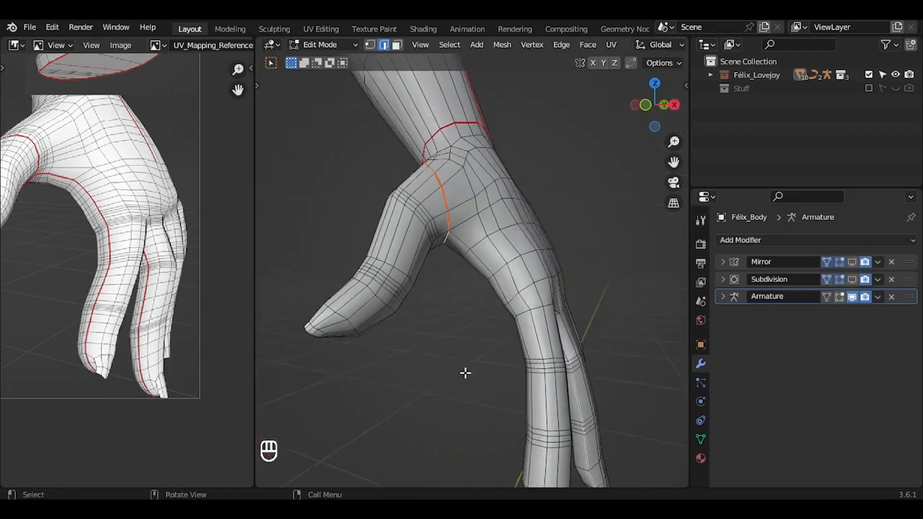
pyautogui.keyDown('shift'); pyautogui.hscroll(4, 465, 373); pyautogui.keyUp('shift')
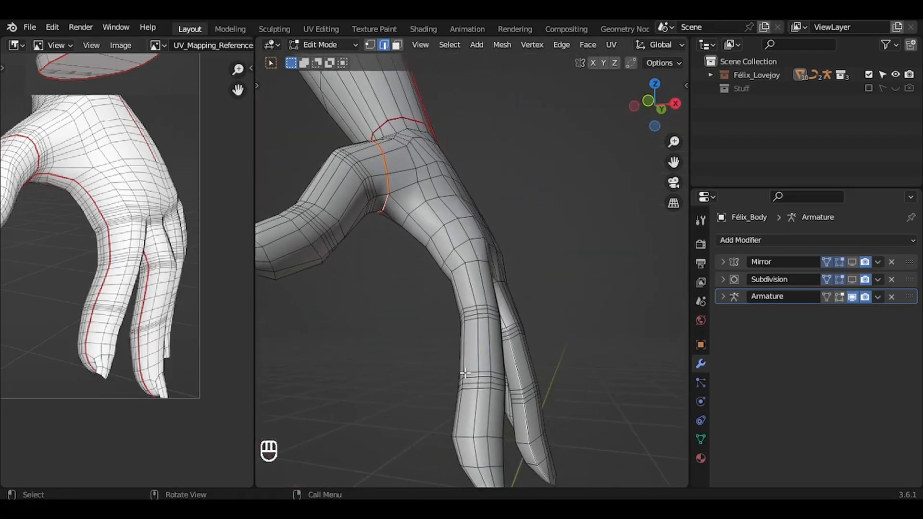
pyautogui.hscroll(3, 465, 373)
pyautogui.hscroll(-5, 465, 373)
pyautogui.keyDown('shift'); pyautogui.hscroll(-3, 465, 373); pyautogui.keyUp('shift')
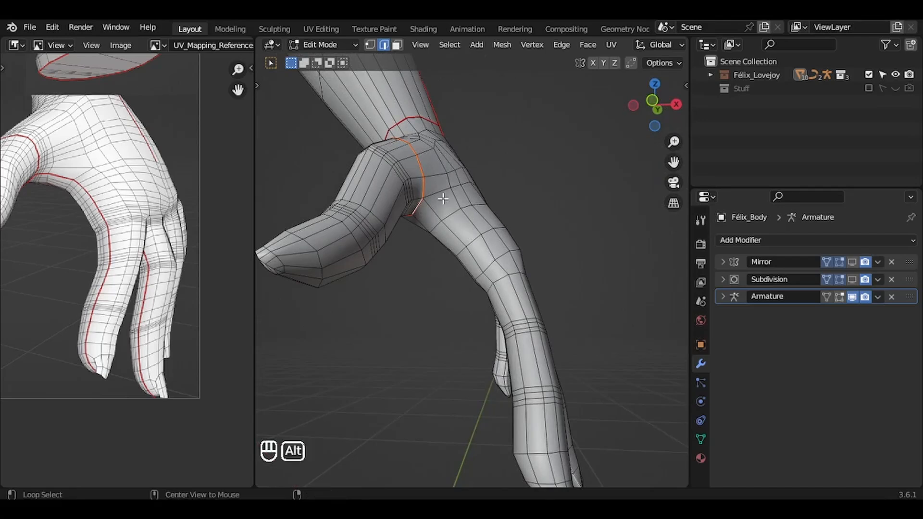
pyautogui.keyDown('alt'); pyautogui.click(435, 211); pyautogui.keyUp('alt')
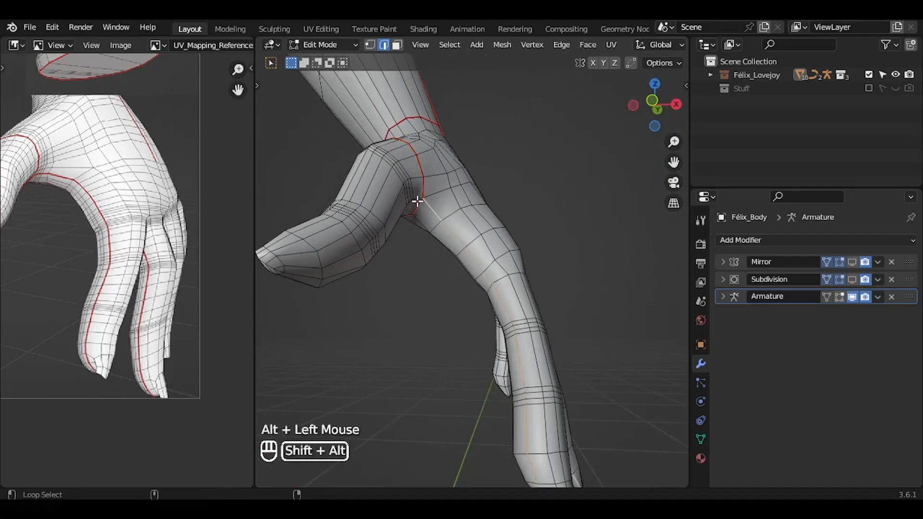
pyautogui.keyDown('alt'); pyautogui.keyDown('shift'); pyautogui.click(416, 201); pyautogui.keyUp('shift'); pyautogui.keyUp('alt')
pyautogui.hotkey('ctrl', 'z')
pyautogui.keyDown('alt'); pyautogui.keyDown('shift'); pyautogui.click(403, 181); pyautogui.keyUp('shift'); pyautogui.keyUp('alt')
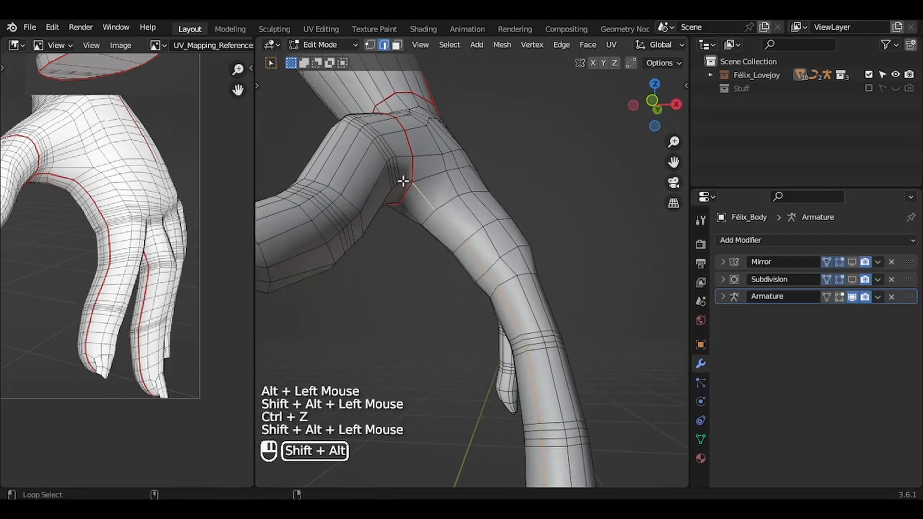
pyautogui.moveTo(402, 180); pyautogui.dragTo(402, 236, button='middle')
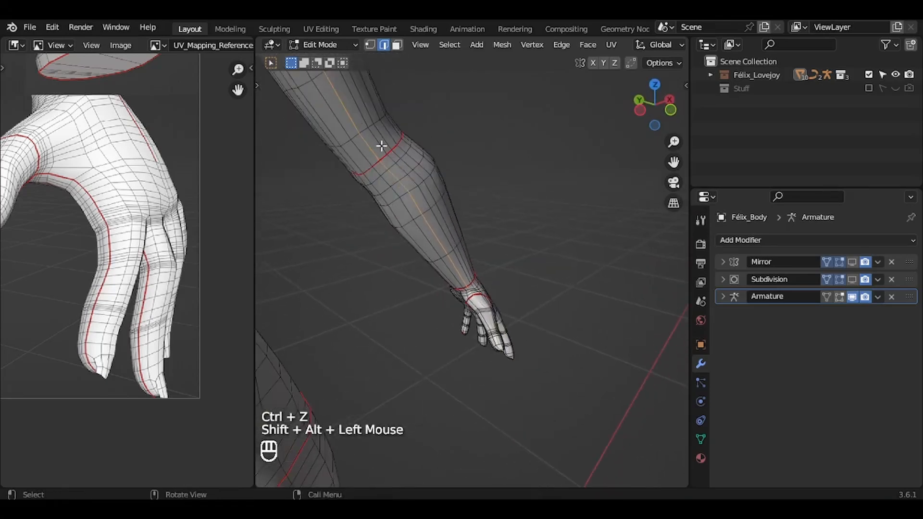
pyautogui.keyDown('ctrl'); pyautogui.moveTo(482, 274); pyautogui.dragTo(482, 231, button='middle'); pyautogui.keyUp('ctrl')
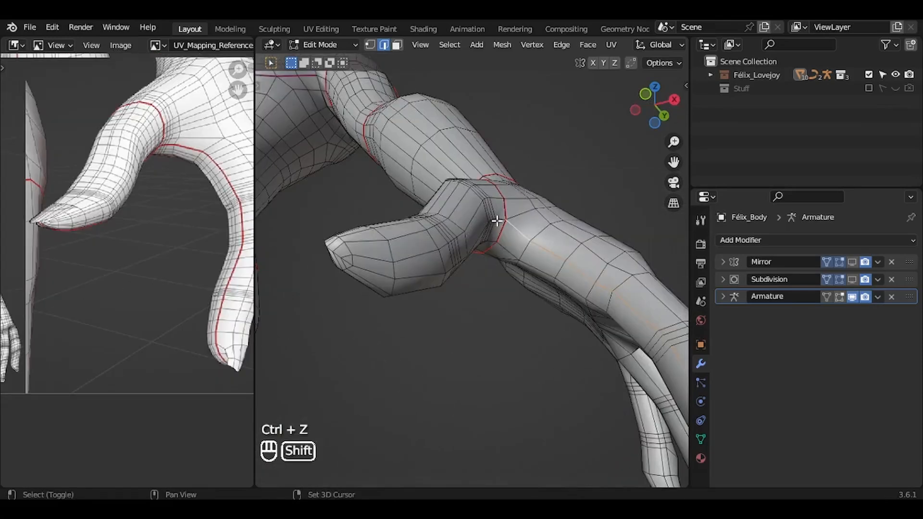
# Step: Add the shortest edge path along the thumb's underside to its tip, mark the thumb and index finger paths as seams, and save the file
pyautogui.keyDown('shift'); pyautogui.click(497, 220); pyautogui.keyUp('shift')
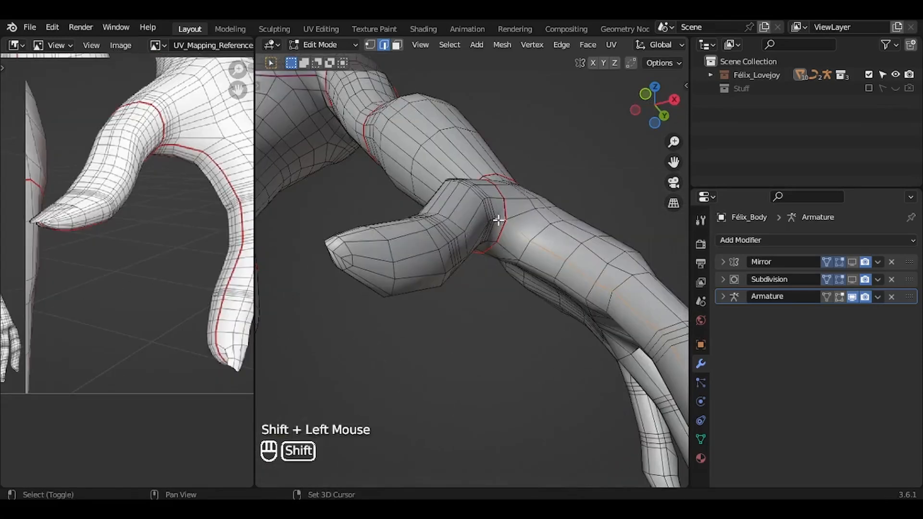
pyautogui.keyDown('ctrl'); pyautogui.keyDown('shift'); pyautogui.click(361, 270); pyautogui.keyUp('shift'); pyautogui.keyUp('ctrl')
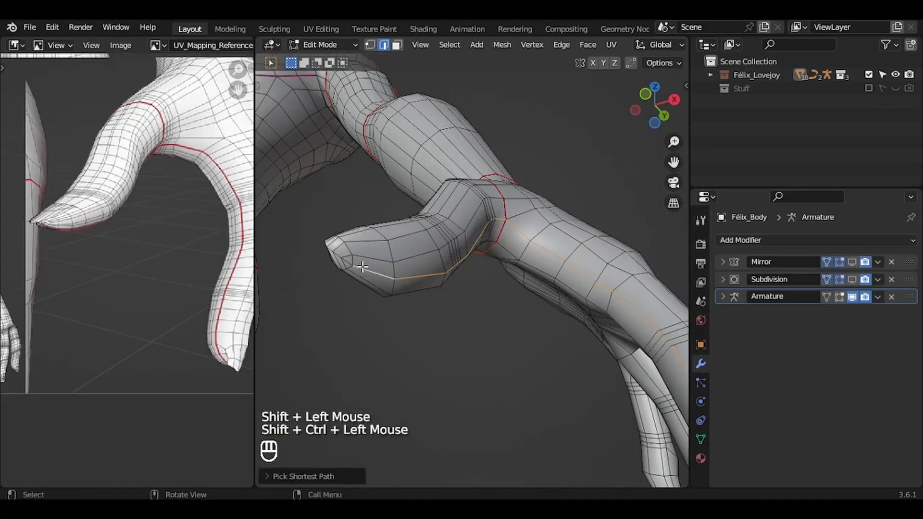
pyautogui.moveTo(361, 270); pyautogui.dragTo(365, 265, button='middle')
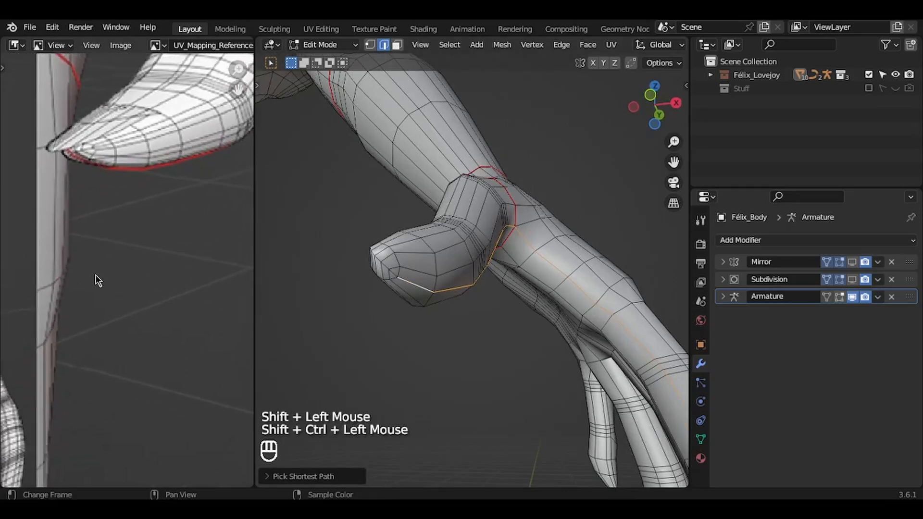
pyautogui.moveTo(329, 260); pyautogui.dragTo(329, 261, button='middle')
pyautogui.press('u')
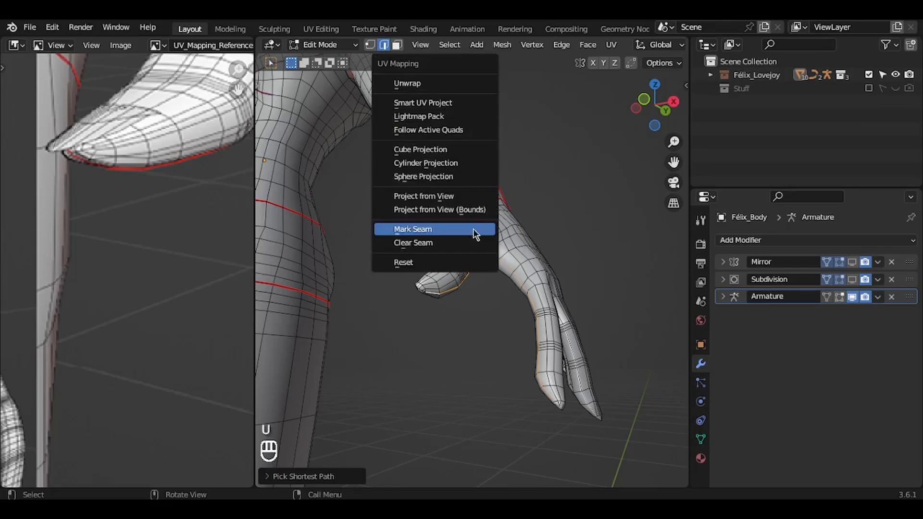
pyautogui.click(473, 230)
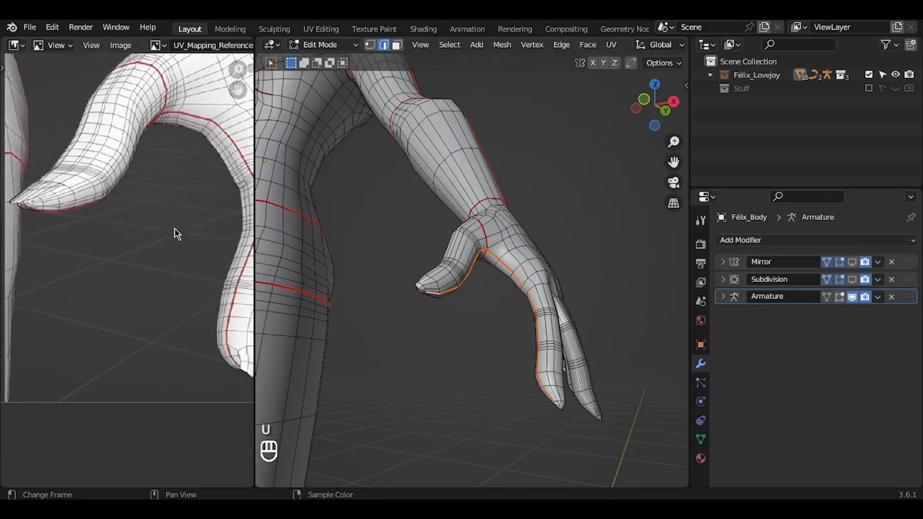
pyautogui.hotkey('ctrl', 's')
# Step: Select the shortest edge path from the wrist seam along the outer edge of the hand towards the little finger
pyautogui.moveTo(427, 255); pyautogui.dragTo(485, 115, button='middle')
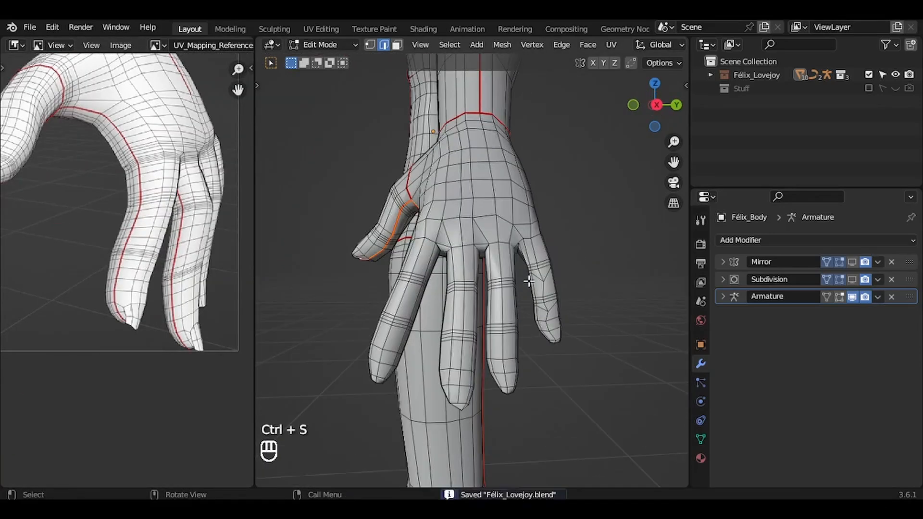
pyautogui.keyDown('alt'); pyautogui.click(432, 187); pyautogui.keyUp('alt')
pyautogui.keyDown('alt'); pyautogui.keyDown('shift'); pyautogui.click(461, 171); pyautogui.keyUp('shift'); pyautogui.keyUp('alt')
pyautogui.click(491, 105)
pyautogui.keyDown('ctrl'); pyautogui.keyDown('shift'); pyautogui.click(422, 158); pyautogui.keyUp('shift'); pyautogui.keyUp('ctrl')
pyautogui.keyDown('ctrl'); pyautogui.keyDown('shift'); pyautogui.click(379, 222); pyautogui.keyUp('shift'); pyautogui.keyUp('ctrl')
pyautogui.hotkey('ctrl', 'z')
pyautogui.moveTo(380, 222); pyautogui.dragTo(449, 169, button='middle')
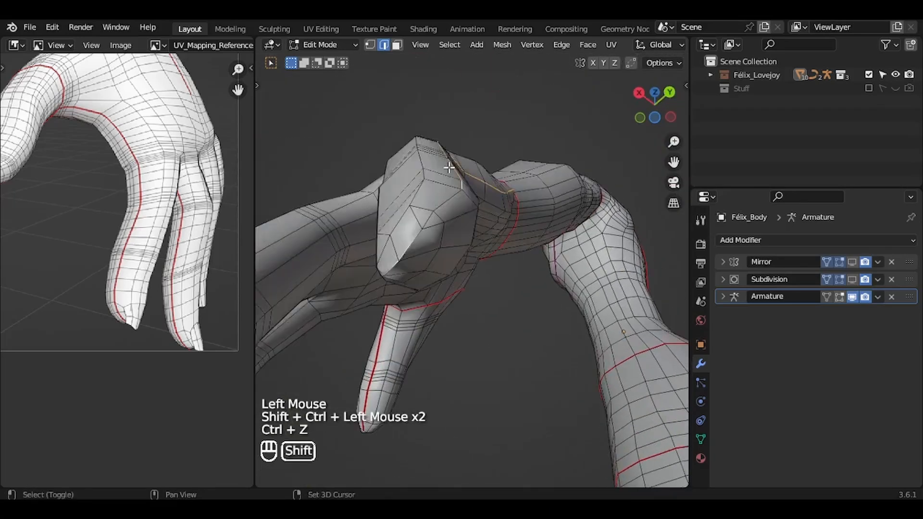
# Step: Extend the selected edge path over the little fingertip and into the gap beside the neighbouring finger
pyautogui.keyDown('shift'); pyautogui.click(449, 169); pyautogui.keyUp('shift')
pyautogui.keyDown('ctrl'); pyautogui.keyDown('shift'); pyautogui.click(397, 272); pyautogui.keyUp('shift'); pyautogui.keyUp('ctrl')
pyautogui.hotkey('ctrl', 'z')
pyautogui.keyDown('shift'); pyautogui.click(417, 215); pyautogui.keyUp('shift')
pyautogui.moveTo(396, 271); pyautogui.dragTo(543, 226, button='middle')
pyautogui.keyDown('ctrl'); pyautogui.keyDown('shift'); pyautogui.click(567, 226); pyautogui.keyUp('shift'); pyautogui.keyUp('ctrl')
pyautogui.keyDown('ctrl'); pyautogui.keyDown('shift'); pyautogui.click(481, 241); pyautogui.keyUp('shift'); pyautogui.keyUp('ctrl')
pyautogui.moveTo(481, 240); pyautogui.dragTo(346, 157, button='middle')
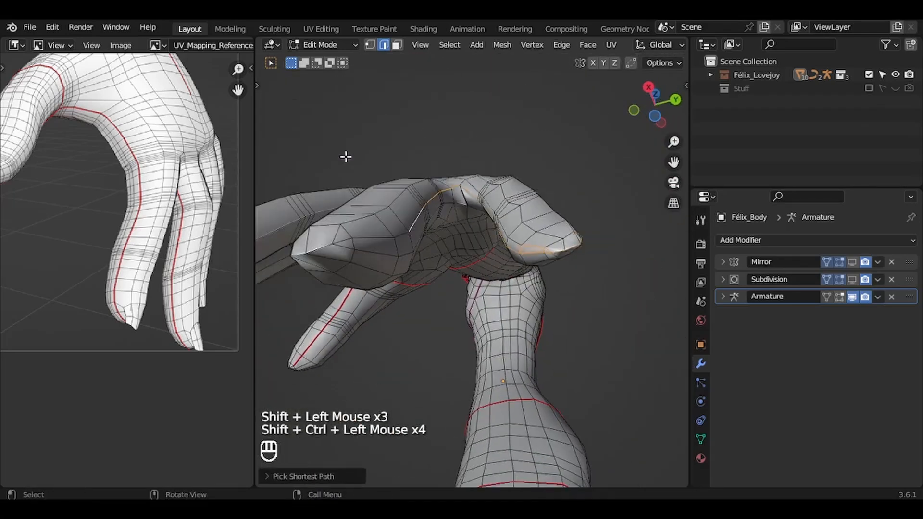
# Step: Continue the edge path along the side of the next finger, undoing picks that stray from the intended line
pyautogui.keyDown('ctrl'); pyautogui.keyDown('shift'); pyautogui.click(507, 241); pyautogui.keyUp('shift'); pyautogui.keyUp('ctrl')
pyautogui.keyDown('ctrl'); pyautogui.keyDown('shift'); pyautogui.click(421, 234); pyautogui.keyUp('shift'); pyautogui.keyUp('ctrl')
pyautogui.hotkey('ctrl', 'z')
pyautogui.keyDown('shift'); pyautogui.click(484, 242); pyautogui.keyUp('shift')
pyautogui.hotkey('ctrl', 'z')
pyautogui.moveTo(484, 241); pyautogui.dragTo(534, 226, button='middle')
pyautogui.keyDown('ctrl'); pyautogui.keyDown('shift'); pyautogui.click(511, 194); pyautogui.keyUp('shift'); pyautogui.keyUp('ctrl')
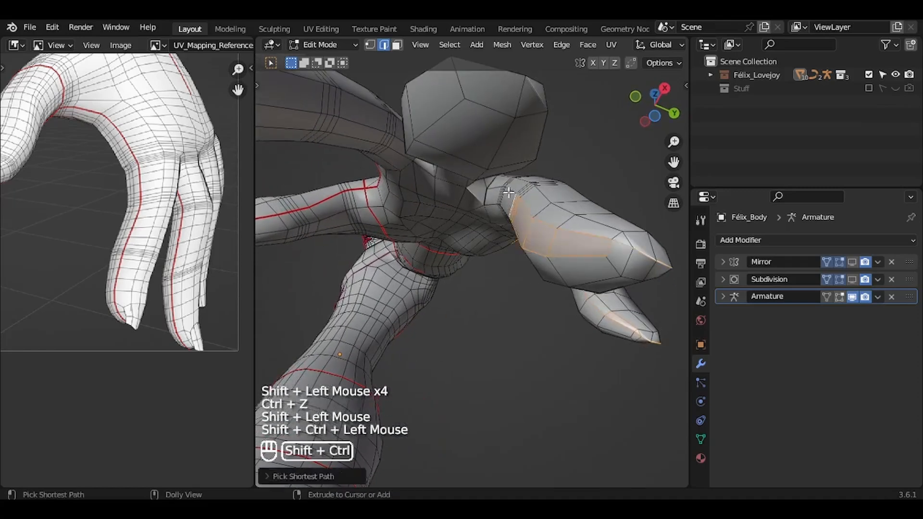
pyautogui.hotkey('ctrl', 'z')
# Step: Add the remaining edges along the inner sides of the middle fingers to the selected path
pyautogui.keyDown('ctrl'); pyautogui.keyDown('shift'); pyautogui.click(500, 187); pyautogui.keyUp('shift'); pyautogui.keyUp('ctrl')
pyautogui.keyDown('ctrl'); pyautogui.keyDown('shift'); pyautogui.click(412, 284); pyautogui.keyUp('shift'); pyautogui.keyUp('ctrl')
pyautogui.moveTo(485, 185); pyautogui.dragTo(548, 237, button='middle')
pyautogui.keyDown('shift'); pyautogui.click(412, 284); pyautogui.keyUp('shift')
pyautogui.keyDown('shift'); pyautogui.click(548, 237); pyautogui.keyUp('shift')
pyautogui.keyDown('ctrl'); pyautogui.keyDown('shift'); pyautogui.click(517, 181); pyautogui.keyUp('shift'); pyautogui.keyUp('ctrl')
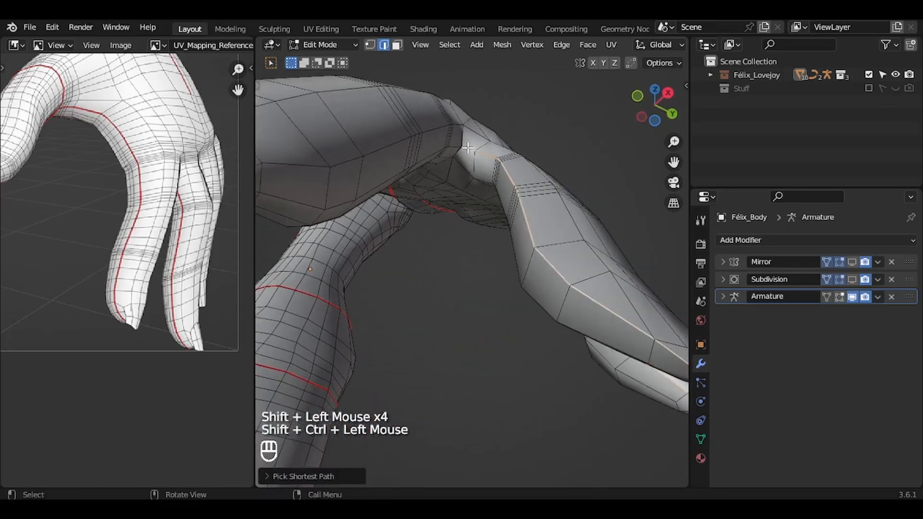
# Step: Complete the edge path over the index fingertip to the existing seam and mark the selected finger edges as a seam
pyautogui.keyDown('ctrl'); pyautogui.keyDown('shift'); pyautogui.click(400, 191); pyautogui.keyUp('shift'); pyautogui.keyUp('ctrl')
pyautogui.moveTo(517, 181); pyautogui.dragTo(463, 152, button='middle')
pyautogui.keyDown('ctrl'); pyautogui.keyDown('shift'); pyautogui.click(401, 192); pyautogui.keyUp('shift'); pyautogui.keyUp('ctrl')
pyautogui.hotkey('ctrl', 'z')
pyautogui.hotkey('ctrl', 'z')
pyautogui.hotkey('ctrl', 'z')
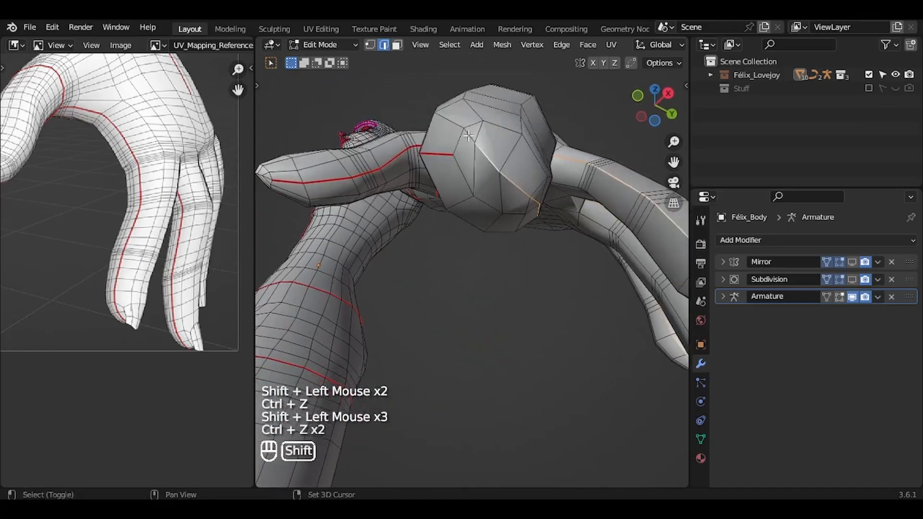
pyautogui.keyDown('shift'); pyautogui.click(463, 152); pyautogui.keyUp('shift')
pyautogui.press('u')
pyautogui.press('1')
pyautogui.hotkey('ctrl', 'z')
pyautogui.press('u')
pyautogui.click(418, 204)
# Step: Move the vertices on the index fingertip in vertex mode to smooth the seam line
pyautogui.press('1')
pyautogui.click(464, 129)
pyautogui.press('g')
pyautogui.click(461, 145)
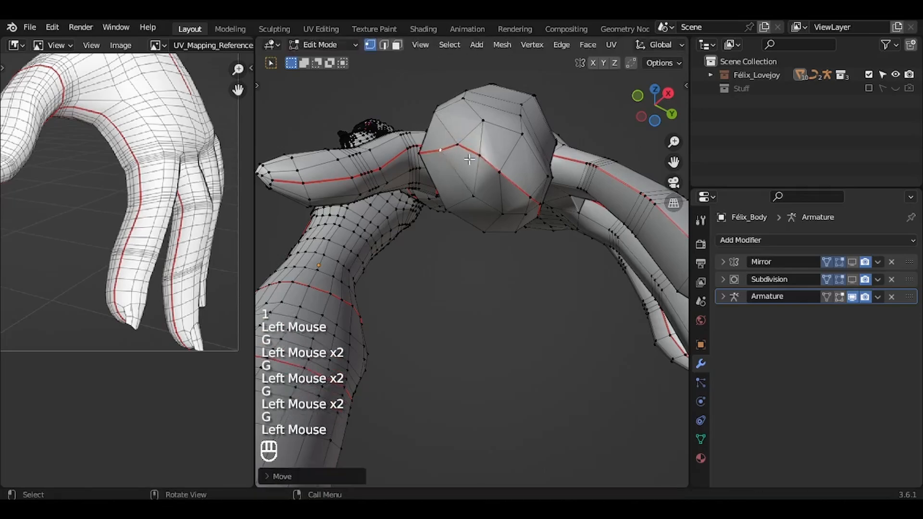
pyautogui.click(461, 148)
pyautogui.press('g')
pyautogui.click(461, 146)
# Step: Switch to edge selection, enable the Mirror modifier's viewport display, and compare the full body's seams with the reference image
pyautogui.scroll(-6, 461, 146)
pyautogui.moveTo(457, 103); pyautogui.dragTo(462, 152, button='middle')
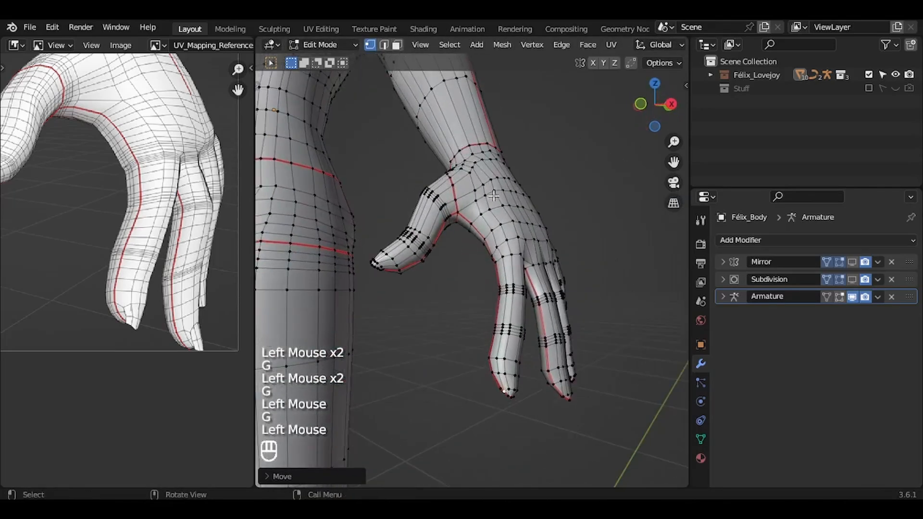
pyautogui.scroll(-3, 493, 195)
pyautogui.scroll(-5, 38, 206)
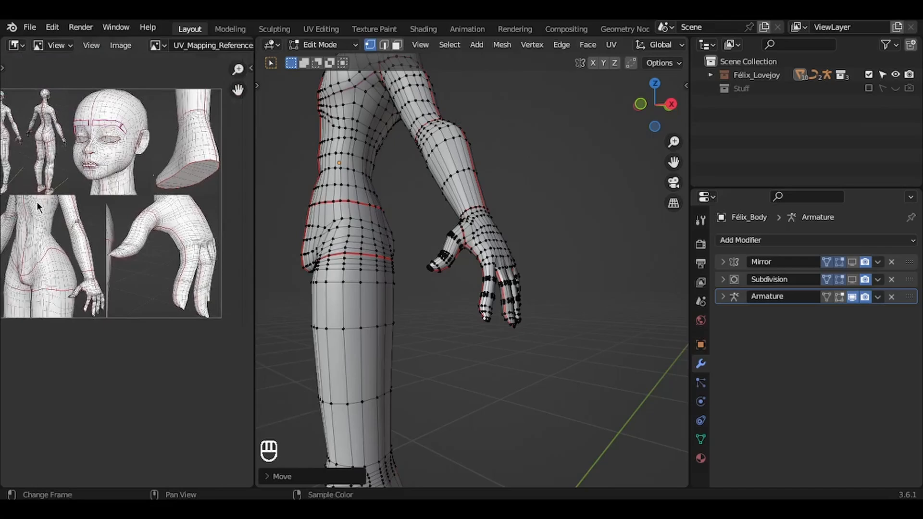
pyautogui.scroll(-2, 37, 206)
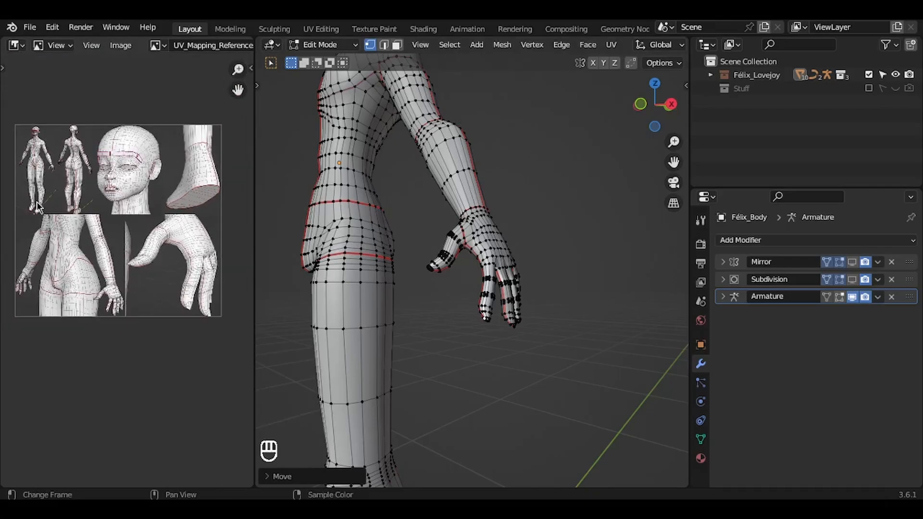
pyautogui.scroll(-2, 287, 214)
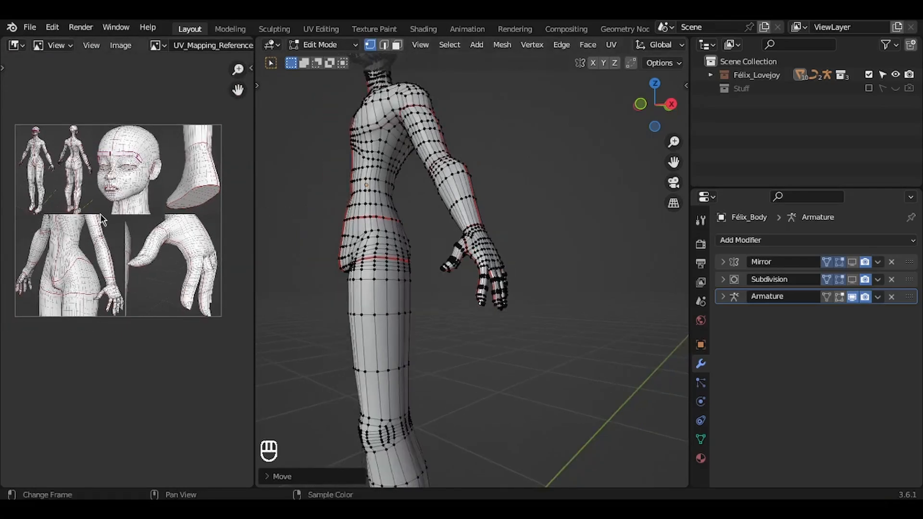
pyautogui.press('2')
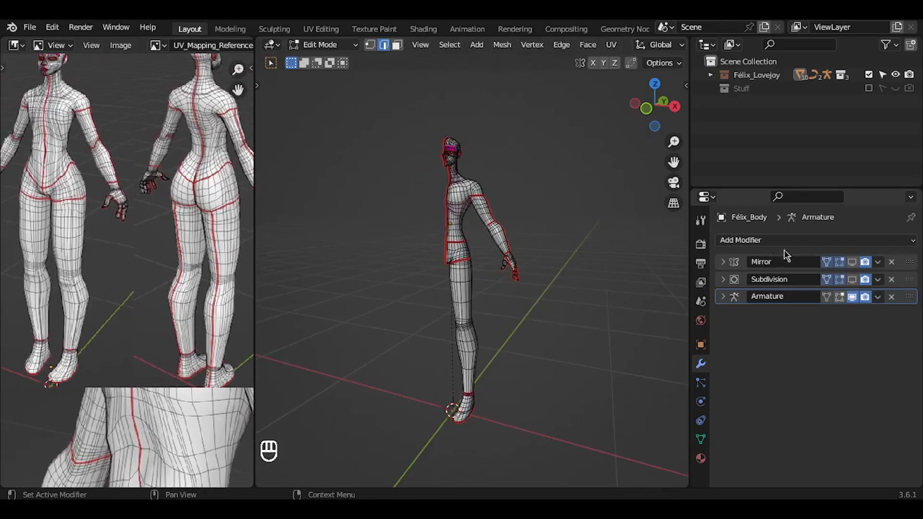
pyautogui.click(852, 262)
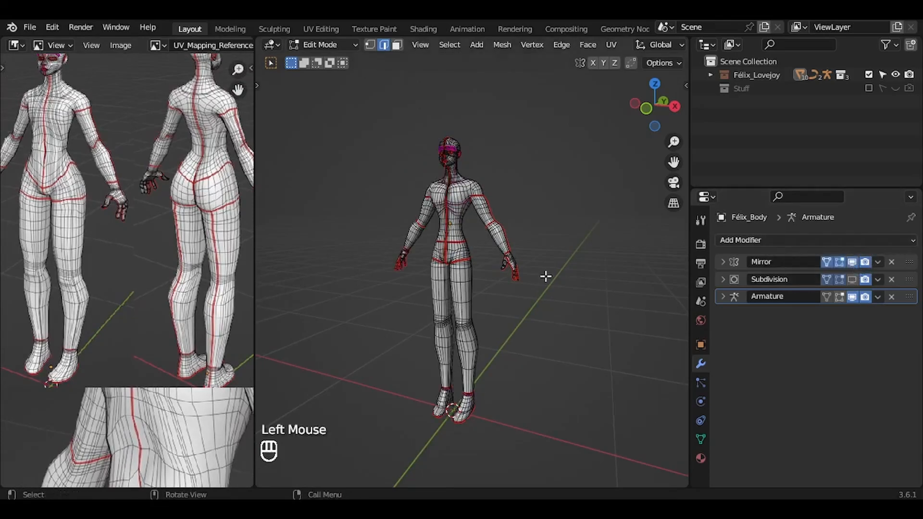
pyautogui.keyDown('ctrl'); pyautogui.moveTo(545, 277); pyautogui.dragTo(533, 265, button='middle'); pyautogui.keyUp('ctrl')
pyautogui.moveTo(417, 240); pyautogui.dragTo(473, 240, button='middle')
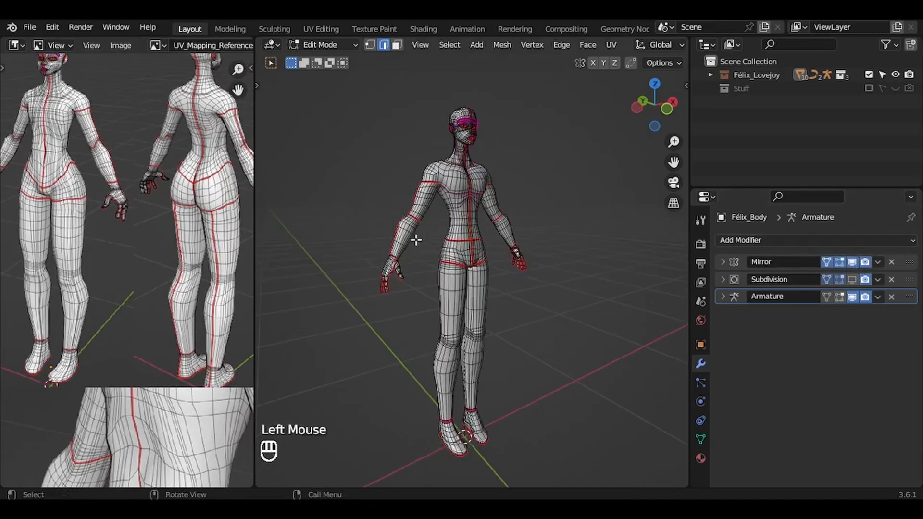
pyautogui.moveTo(393, 255); pyautogui.dragTo(336, 255, button='middle')
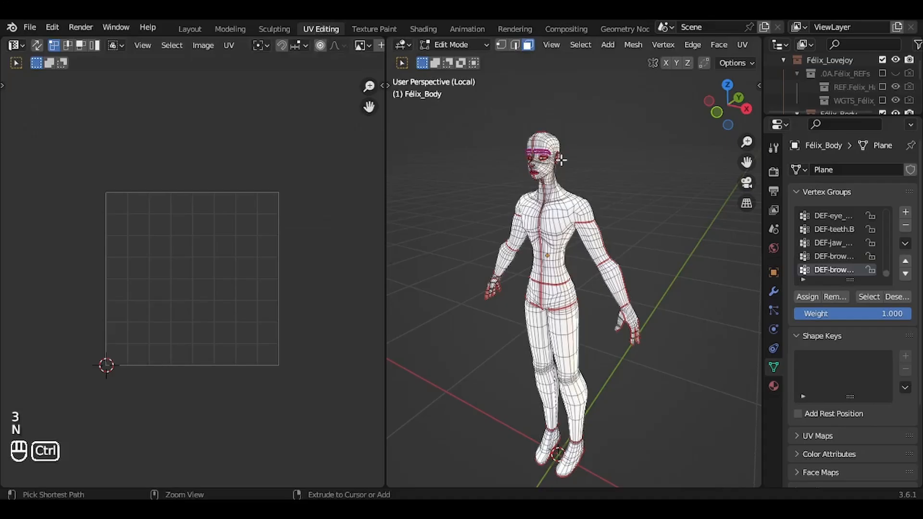
# Step: Select the whole body mesh and unwrap it along the marked seams
pyautogui.keyDown('ctrl'); pyautogui.moveTo(560, 157); pyautogui.dragTo(561, 182, button='middle'); pyautogui.keyUp('ctrl')
pyautogui.keyDown('shift'); pyautogui.moveTo(560, 182); pyautogui.dragTo(493, 180, button='middle'); pyautogui.keyUp('shift')
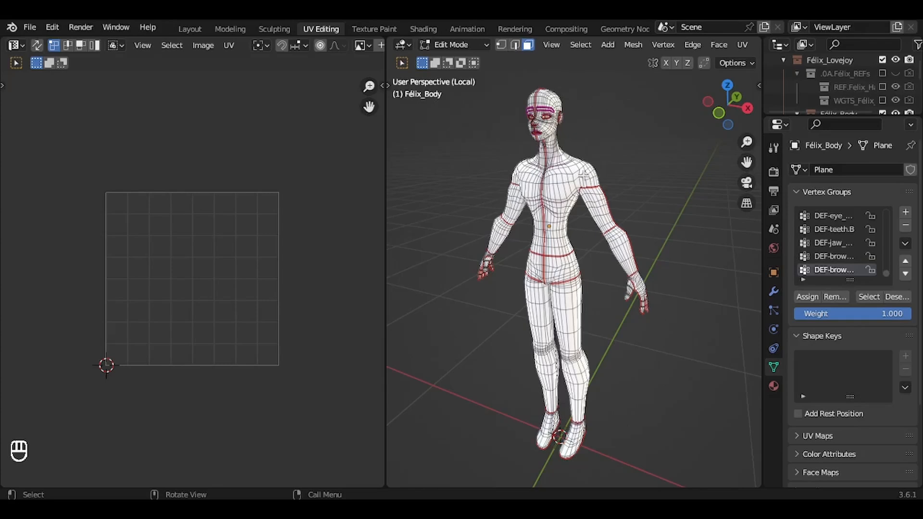
pyautogui.press('a')
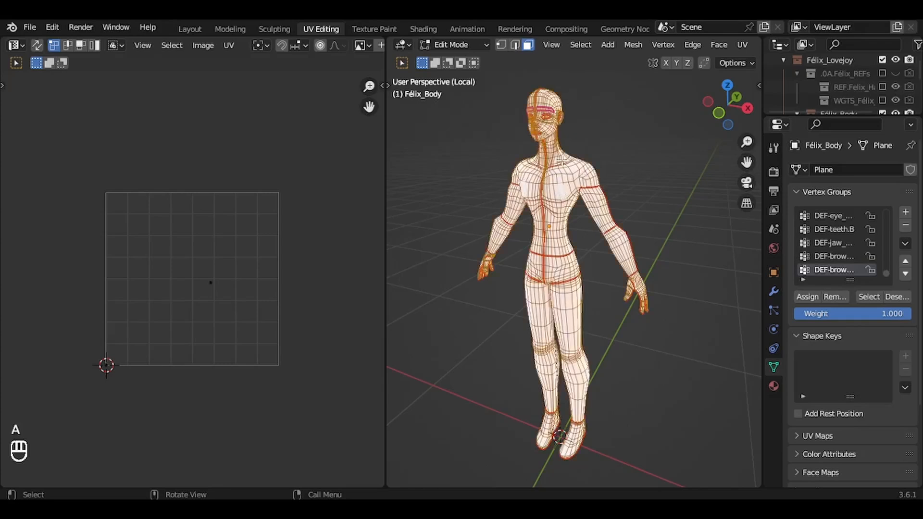
pyautogui.press('u')
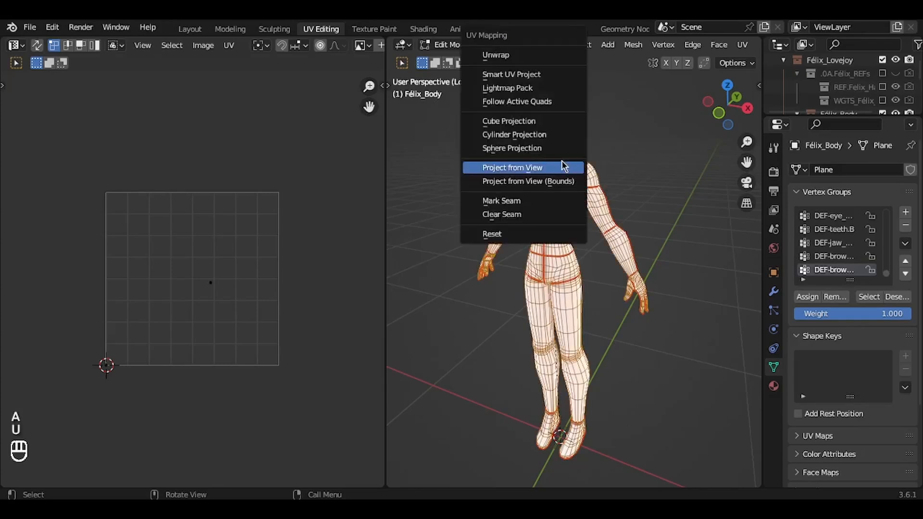
pyautogui.click(496, 55)
pyautogui.scroll(3, 335, 339)
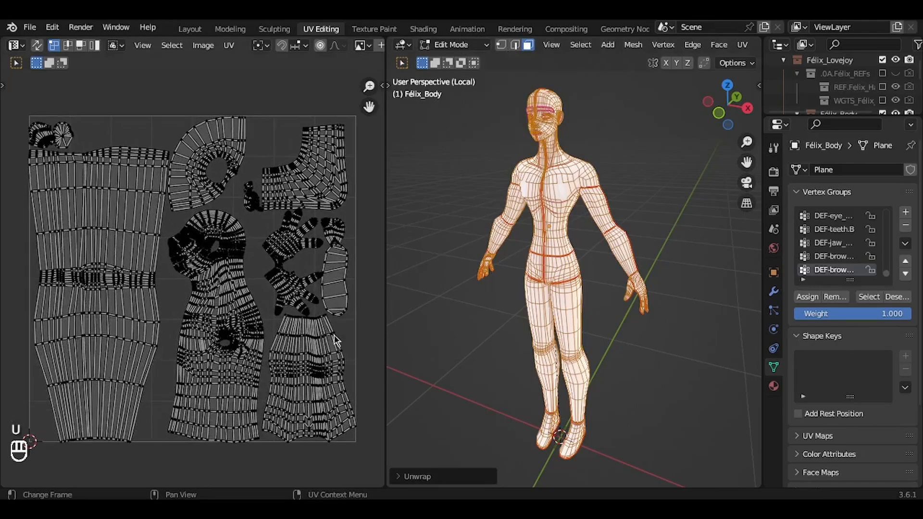
# Step: Try rotating, moving and scaling the head-and-torso UV island, and undo these transforms
pyautogui.scroll(2, 232, 315)
pyautogui.scroll(-2, 232, 315)
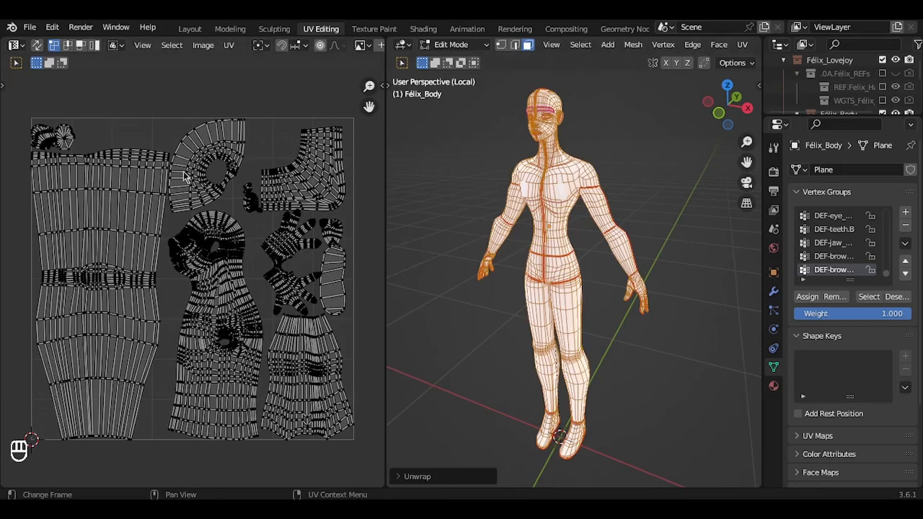
pyautogui.hotkey('ctrl', 'z')
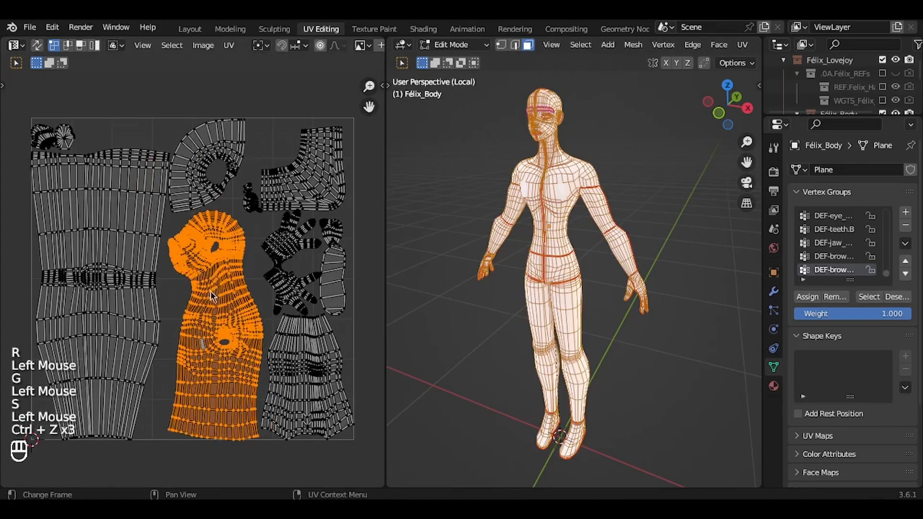
pyautogui.press('r')
pyautogui.press('Escape')
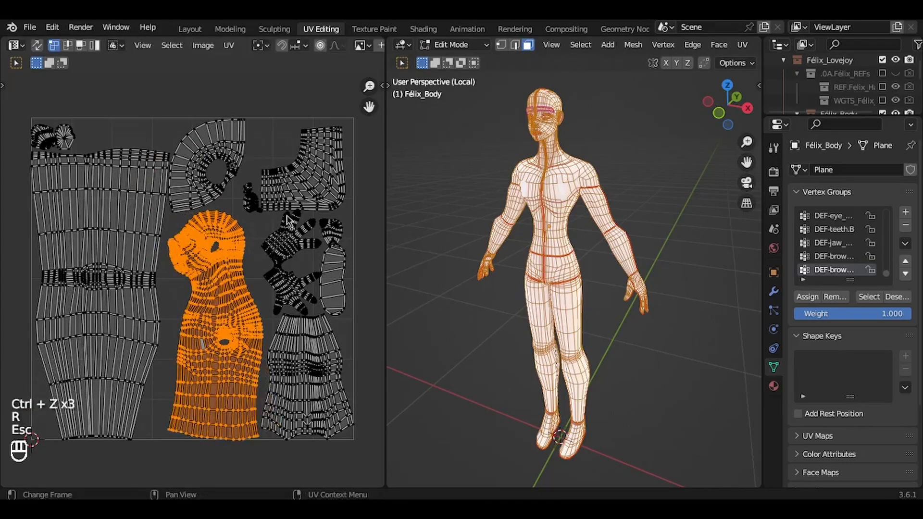
pyautogui.press('r')
pyautogui.press('Escape')
pyautogui.press('s')
pyautogui.press('Escape')
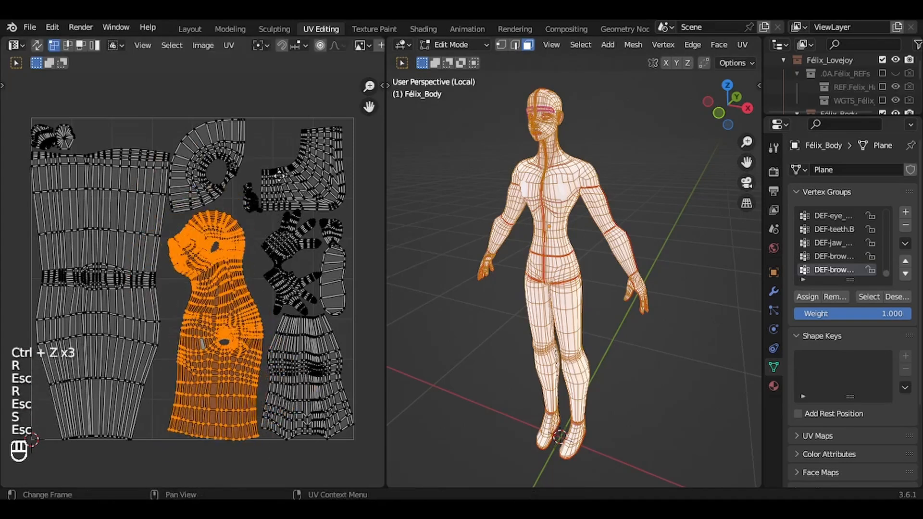
# Step: Move the head-and-torso UV island to the left edge of the UV square and the leg island beside it
pyautogui.press('g')
pyautogui.click(193, 131)
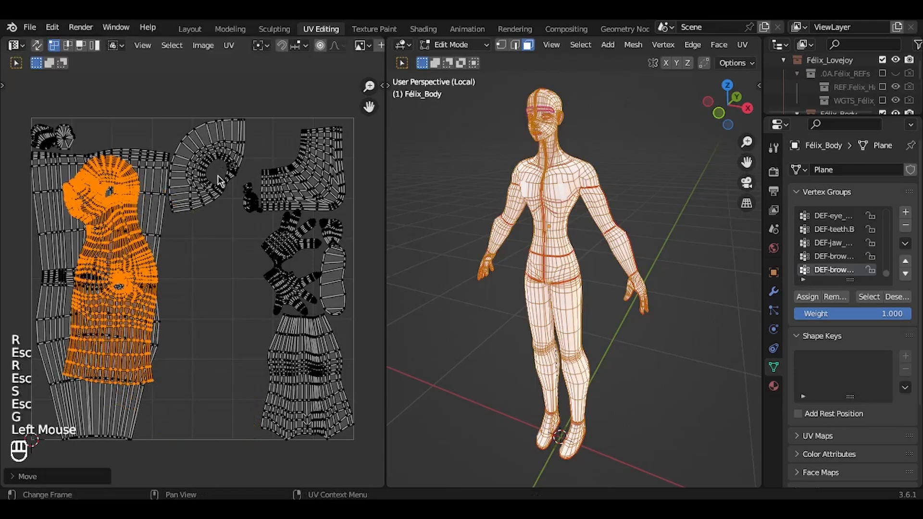
pyautogui.scroll(-1, 219, 181)
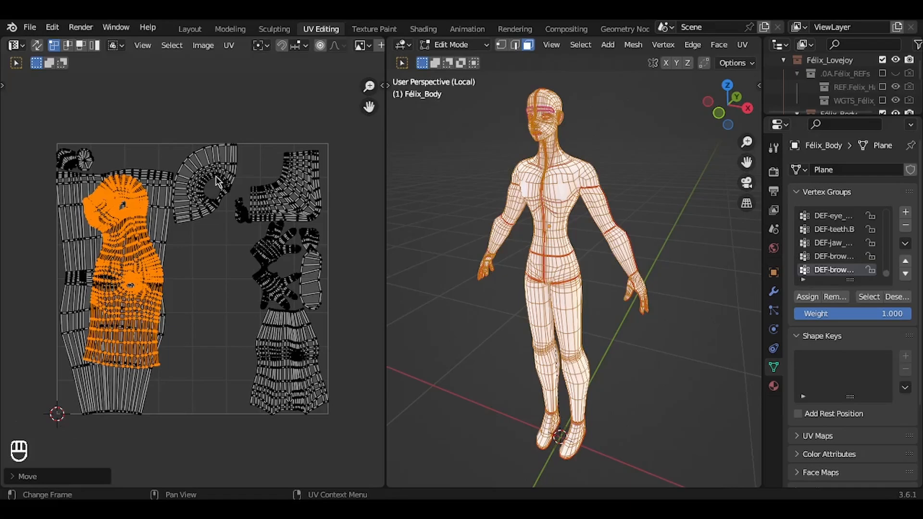
pyautogui.press('s')
pyautogui.hotkey('alt', 'h')
pyautogui.press('l')
pyautogui.press('g')
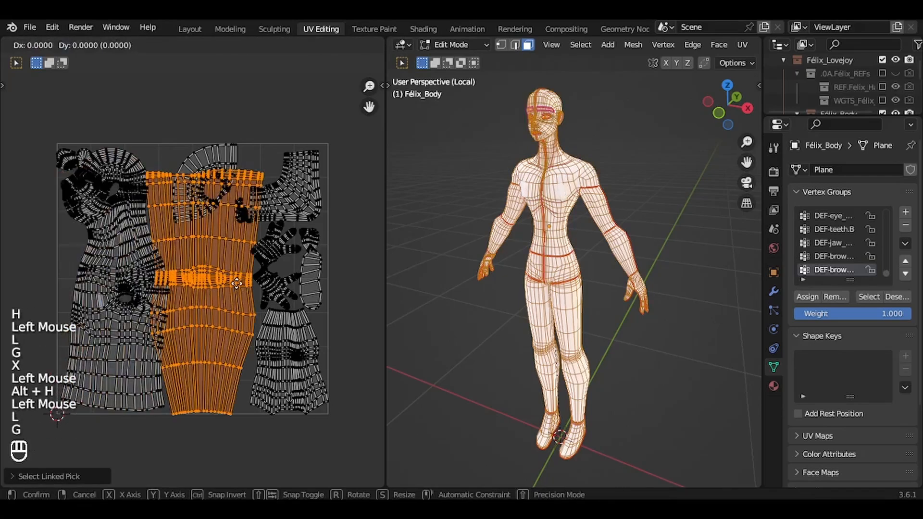
# Step: Scale down the torso and leg islands, place the L-shaped island in the upper-left corner, and move the hand islands in a maximized UV editor
pyautogui.press('s')
pyautogui.press('g')
pyautogui.press('r')
pyautogui.press('g')
pyautogui.hotkey('ctrl', 'space')
pyautogui.press('l')
pyautogui.press('g')
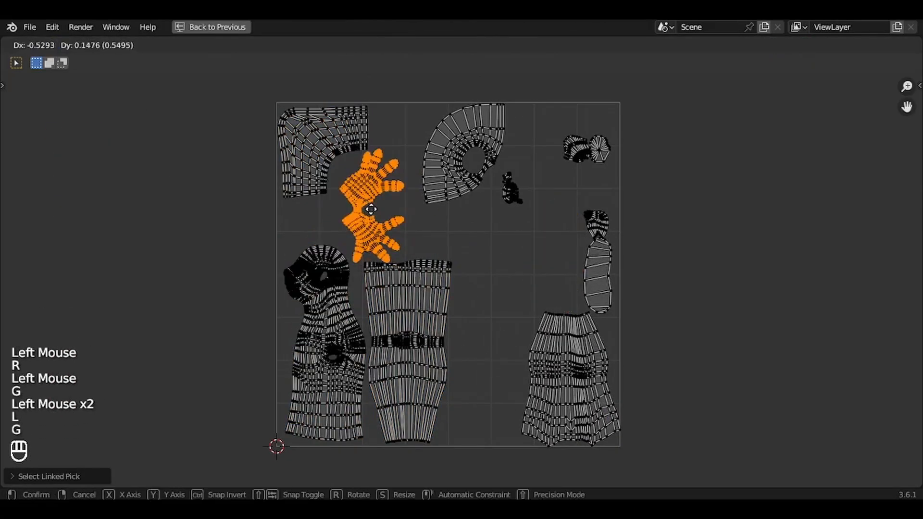
# Step: Move the hand, fan-shaped and small islands outside the UV square, then scale and position the leg and arm islands beside the torso
pyautogui.press('l')
pyautogui.press('g')
pyautogui.press('.')
pyautogui.press('l')
pyautogui.press('g')
pyautogui.press('ctrl+KP_Add')
pyautogui.press('ctrl+KP_Add')
pyautogui.press('s')
pyautogui.press('g')
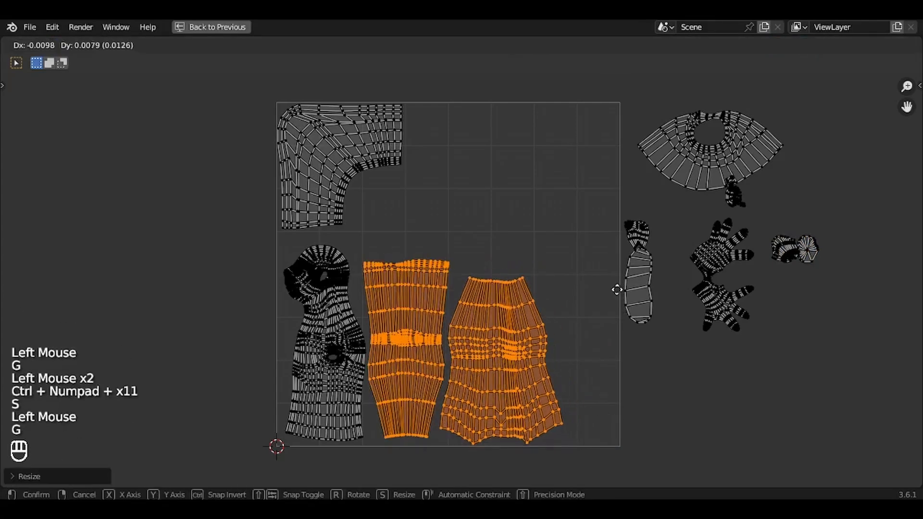
# Step: Rotate, scale and place the fan-shaped, hand and foot islands in the free space of the UV square
pyautogui.press('r')
pyautogui.click(520, 145)
pyautogui.press('l')
pyautogui.press('g')
pyautogui.press('g')
pyautogui.click(709, 191)
pyautogui.press('s')
pyautogui.press('g')
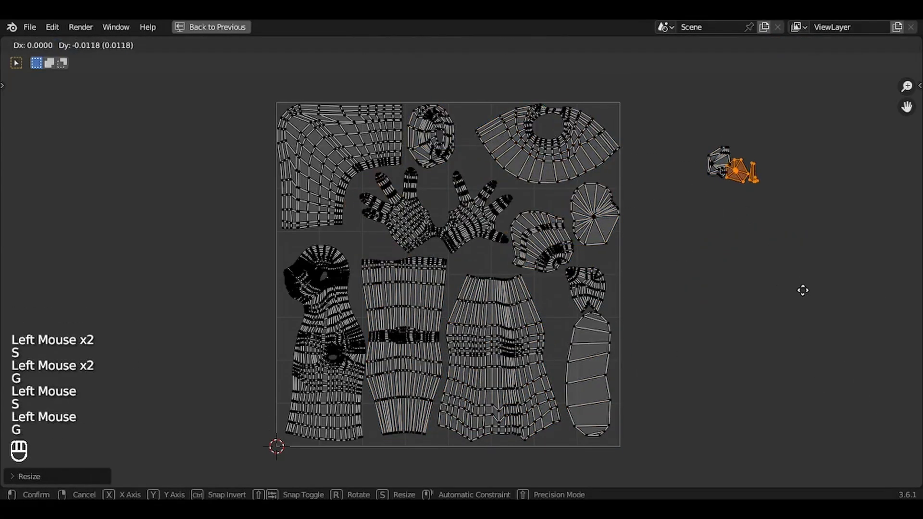
# Step: Fit the remaining small islands into the gaps inside the UV square and rearrange the round and elongated islands on its right side
pyautogui.press('l')
pyautogui.press('g')
pyautogui.press('g')
pyautogui.click(653, 336)
pyautogui.press('g')
pyautogui.click(601, 259)
pyautogui.press('l')
pyautogui.press('g')
pyautogui.press('s')
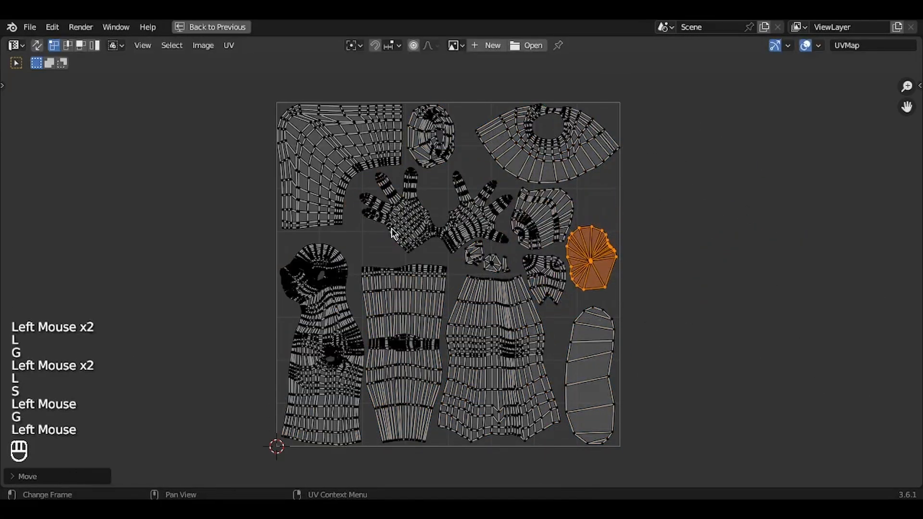
# Step: Shrink the torso, leg and arm islands to make room, enlarge the tiny islands, and rotate the oval island at the top
pyautogui.press('s')
pyautogui.press('g')
pyautogui.press('g')
pyautogui.press('ctrl+KP_Add')
pyautogui.press('g')
pyautogui.press('g')
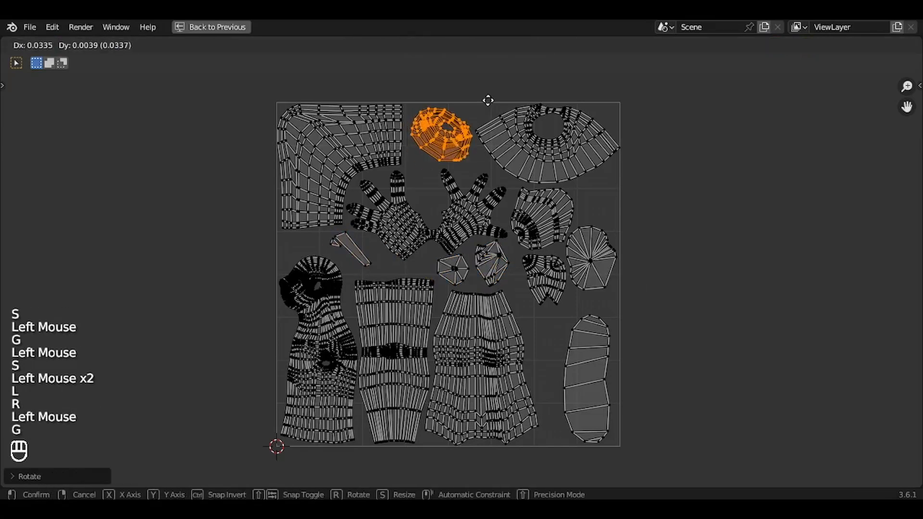
# Step: Move the last small islands into the remaining gaps and save the file
pyautogui.press('g')
pyautogui.click(365, 261)
pyautogui.hotkey('ctrl', 's')
pyautogui.press('s')
pyautogui.hotkey('ctrl', 's')
pyautogui.press('a')
pyautogui.press('a')
# Step: Restore the split UV and 3D layout and select the whole body mesh in edge selection mode
pyautogui.hotkey('ctrl', 'space')
pyautogui.moveTo(305, 310); pyautogui.dragTo(306, 299, button='middle')
pyautogui.click(496, 316)
pyautogui.press('3')
pyautogui.press('2')
pyautogui.press('a')
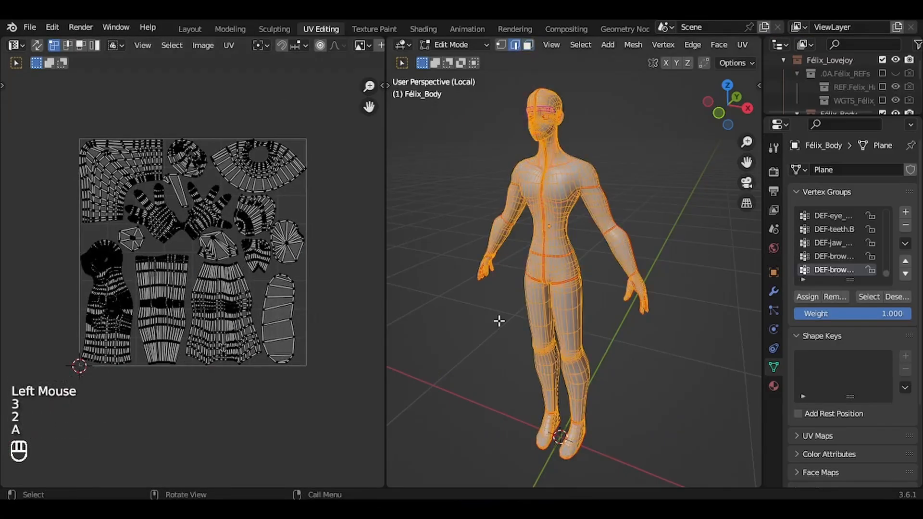
# Step: Examine the packed UV layout up close, checking the head-and-torso, leg and hand islands
pyautogui.scroll(1, 194, 198)
pyautogui.scroll(2, 196, 201)
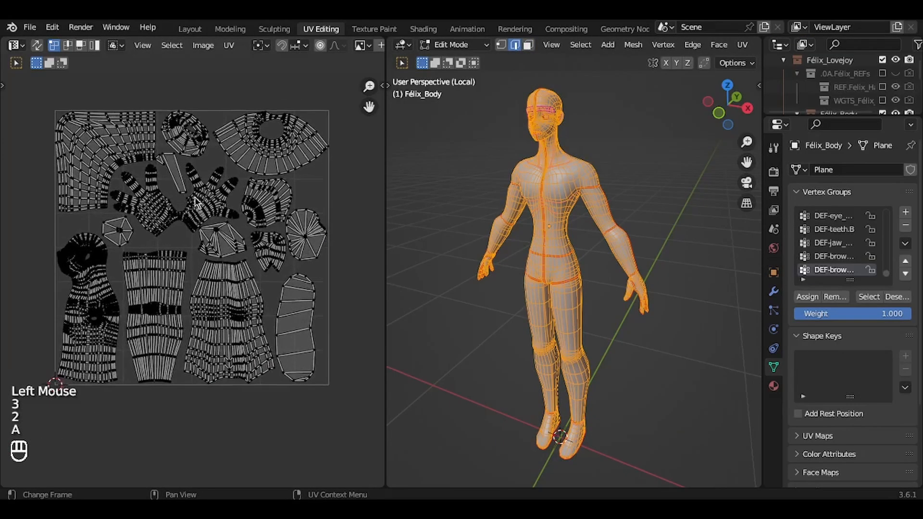
pyautogui.scroll(2, 194, 197)
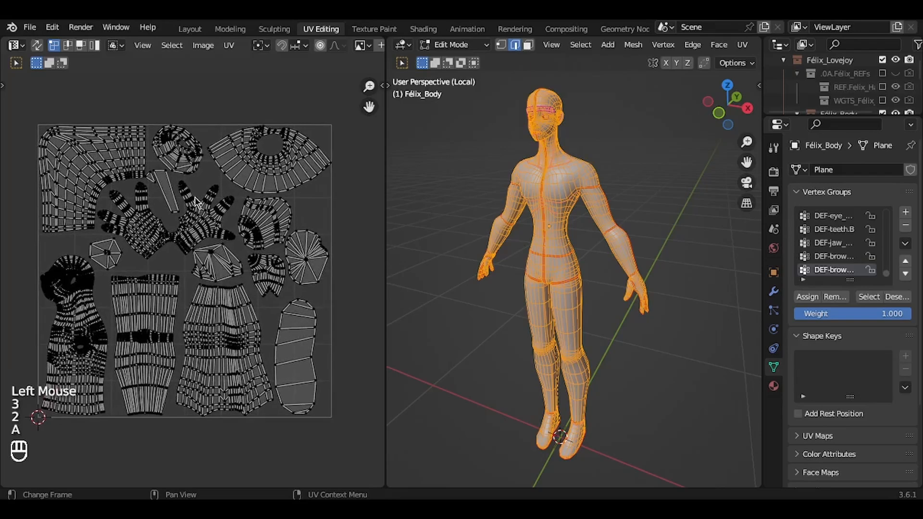
pyautogui.scroll(-1, 194, 197)
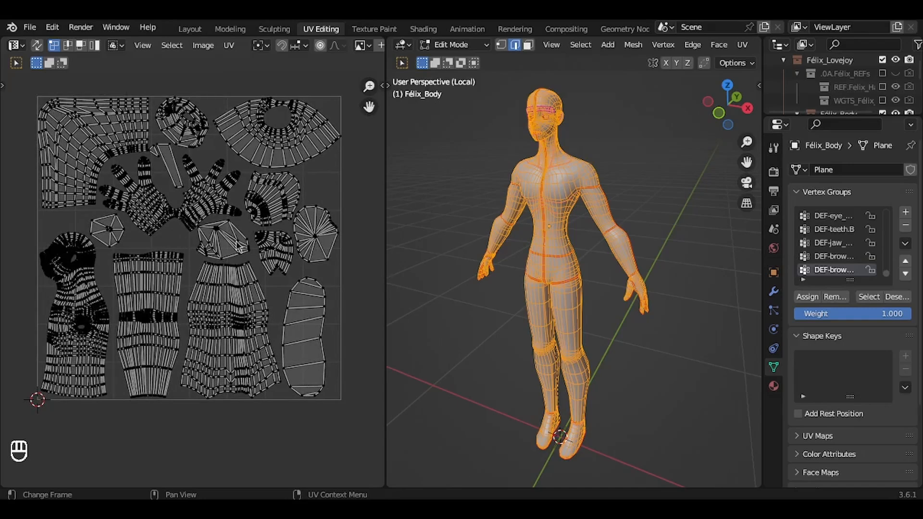
pyautogui.scroll(2, 60, 251)
pyautogui.moveTo(59, 251); pyautogui.dragTo(165, 240, button='middle')
pyautogui.scroll(3, 165, 240)
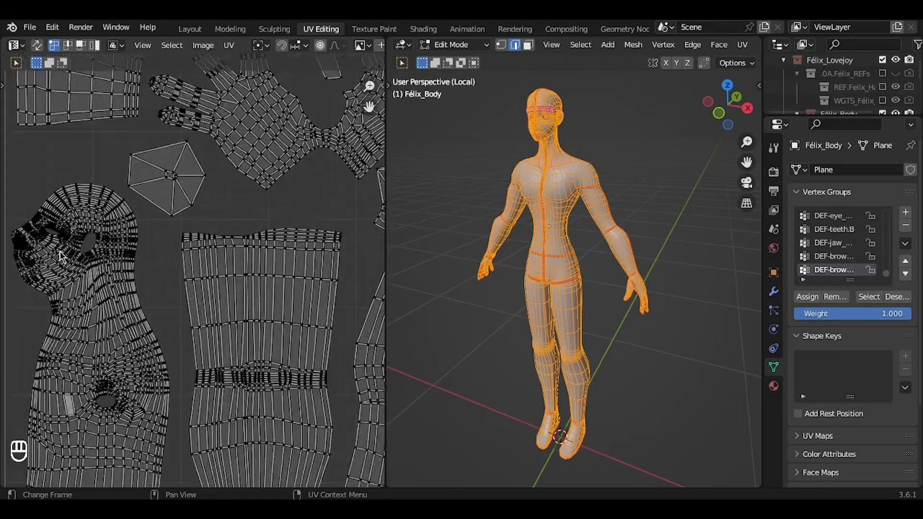
pyautogui.moveTo(25, 244); pyautogui.dragTo(114, 196, button='middle')
pyautogui.scroll(-1, 140, 420)
pyautogui.scroll(-1, 140, 420)
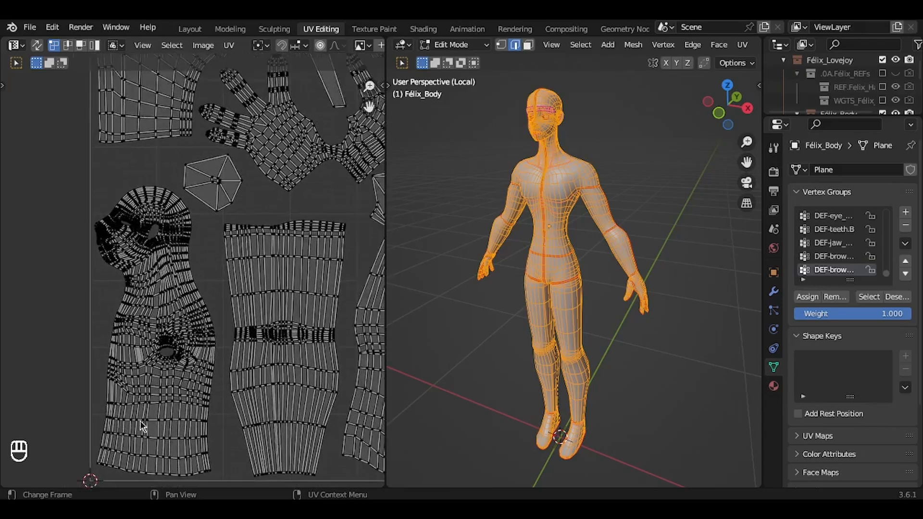
pyautogui.moveTo(292, 82); pyautogui.dragTo(257, 122, button='middle')
pyautogui.scroll(-1, 301, 111)
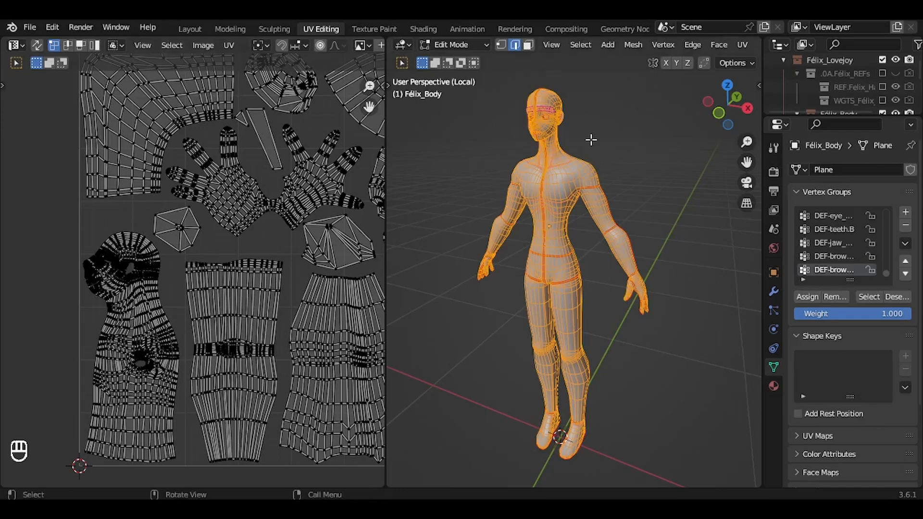
# Step: Deselect the whole mesh and examine the marked seams on the body from several angles
pyautogui.click(653, 156)
pyautogui.scroll(3, 654, 156)
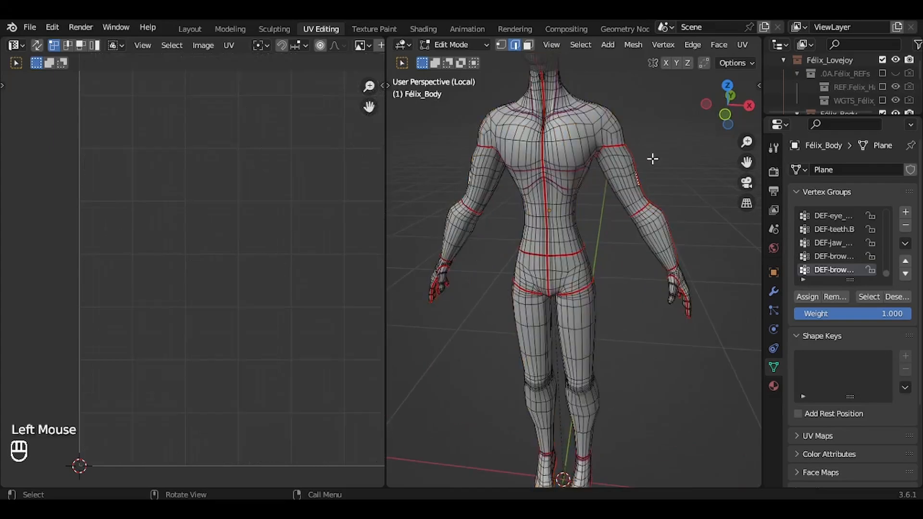
pyautogui.keyDown('ctrl'); pyautogui.scroll(-4, 652, 159); pyautogui.keyUp('ctrl')
pyautogui.hscroll(5, 652, 158)
pyautogui.hscroll(-8, 652, 159)
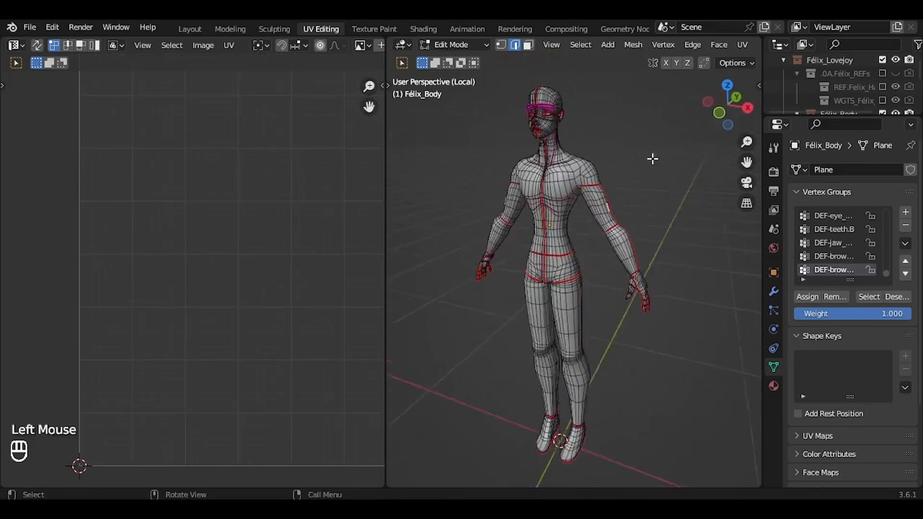
pyautogui.hscroll(7, 653, 158)
pyautogui.hscroll(-4, 652, 159)
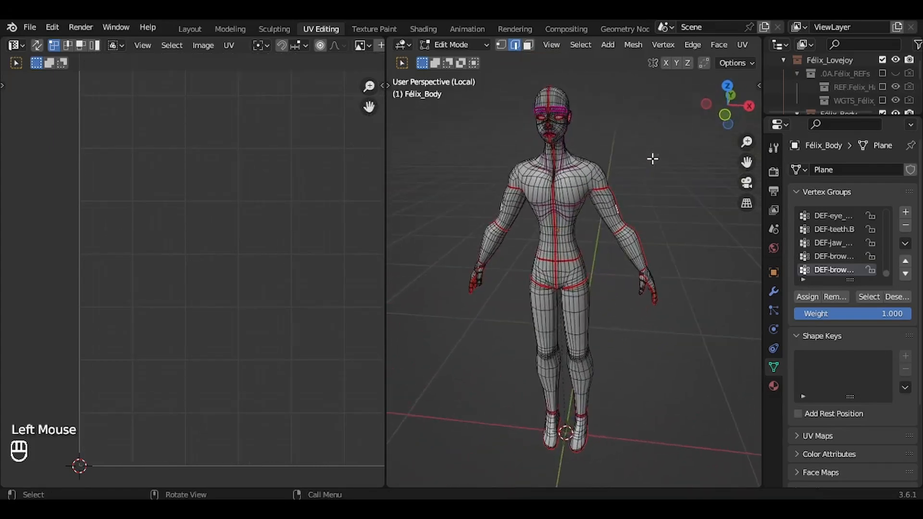
pyautogui.hscroll(4, 652, 159)
pyautogui.hscroll(7, 652, 159)
pyautogui.hscroll(-8, 652, 158)
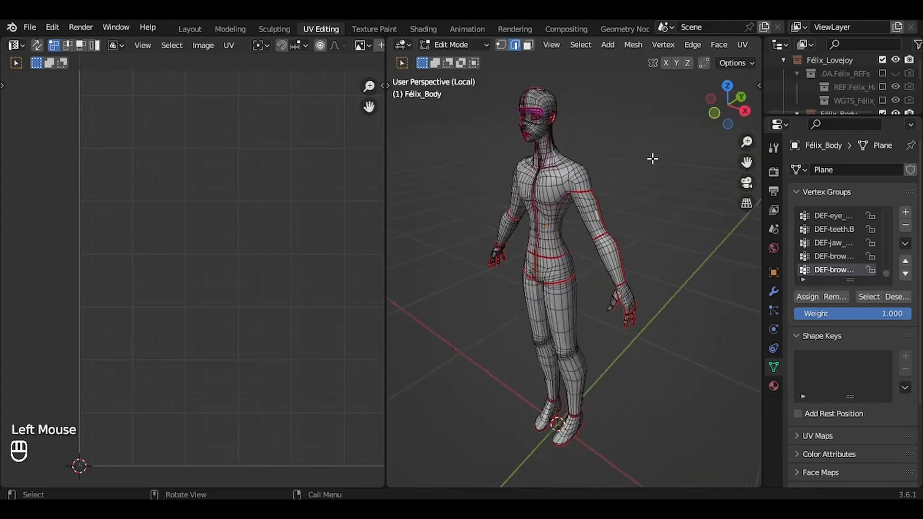